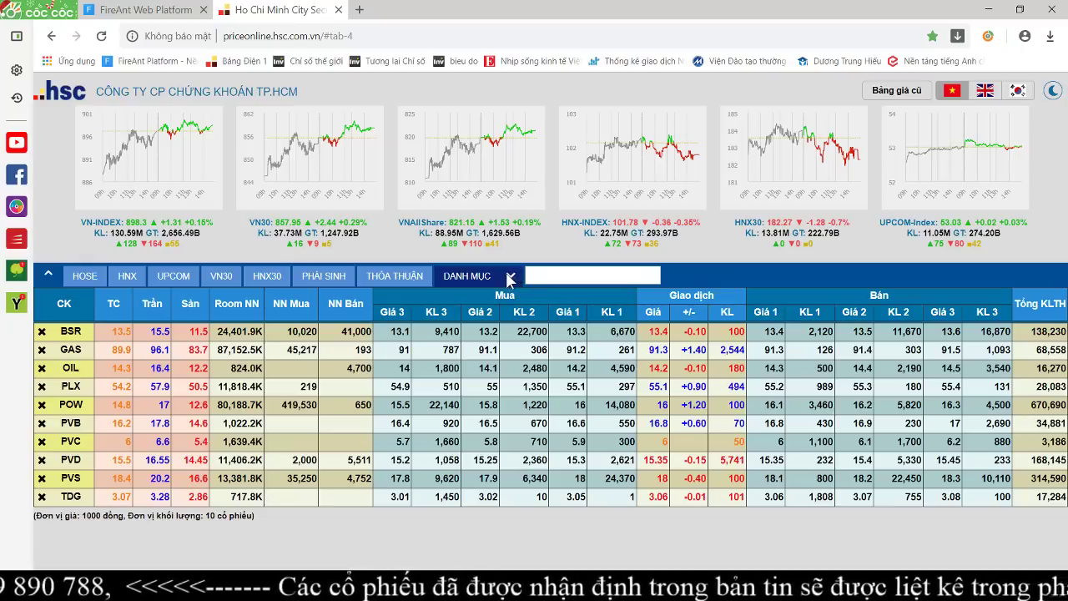
Display watchlist DANH MỤC 3 on the HSC price board and review its stock quotes through the last row
left_click(510, 278)
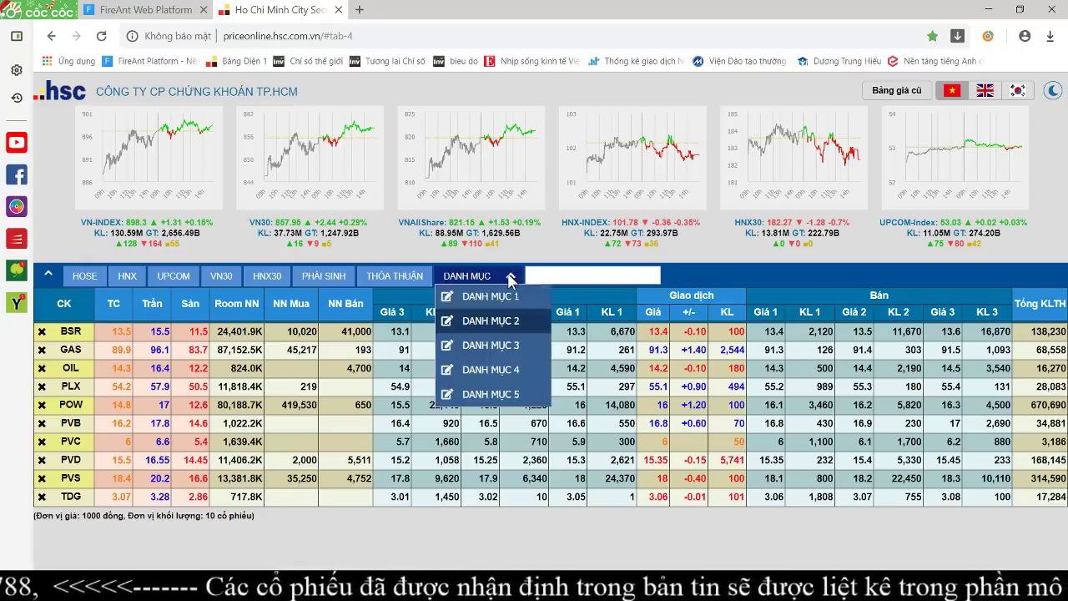
left_click(482, 348)
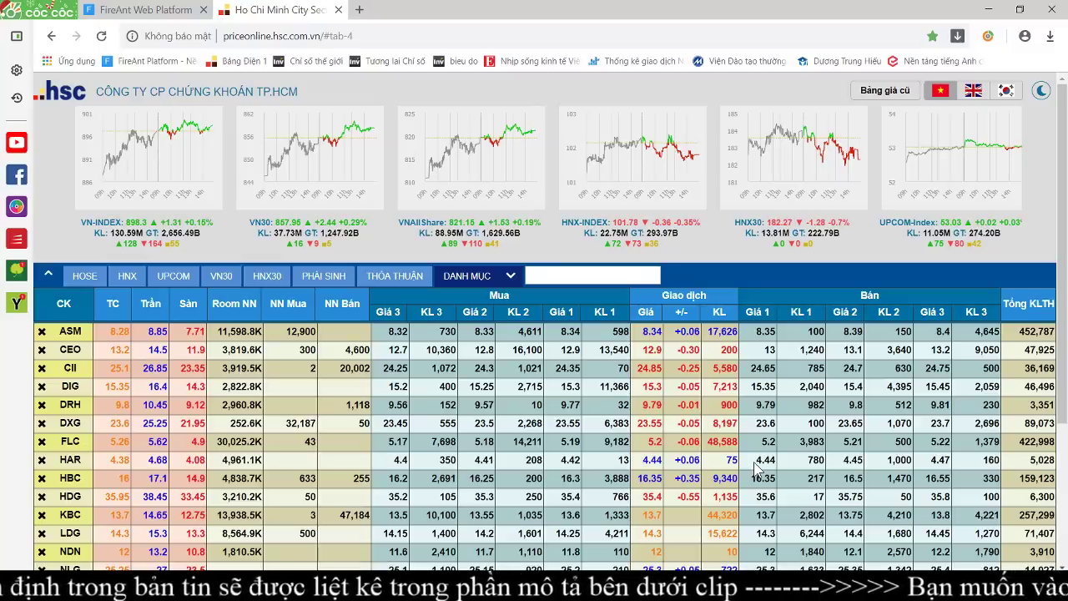
scroll(745, 425, "down", 1)
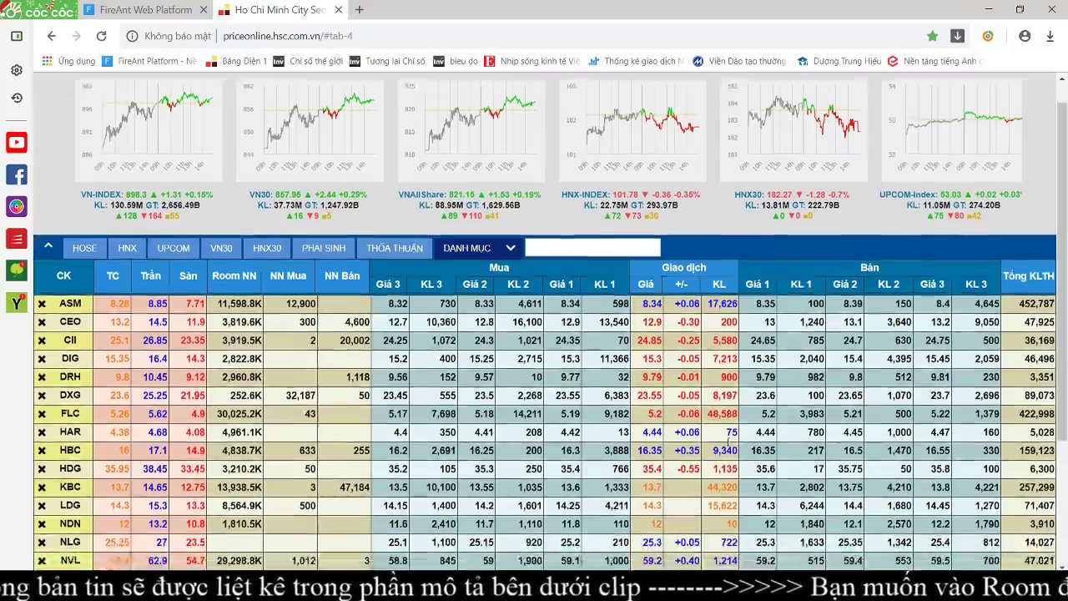
scroll(728, 442, "down", 4)
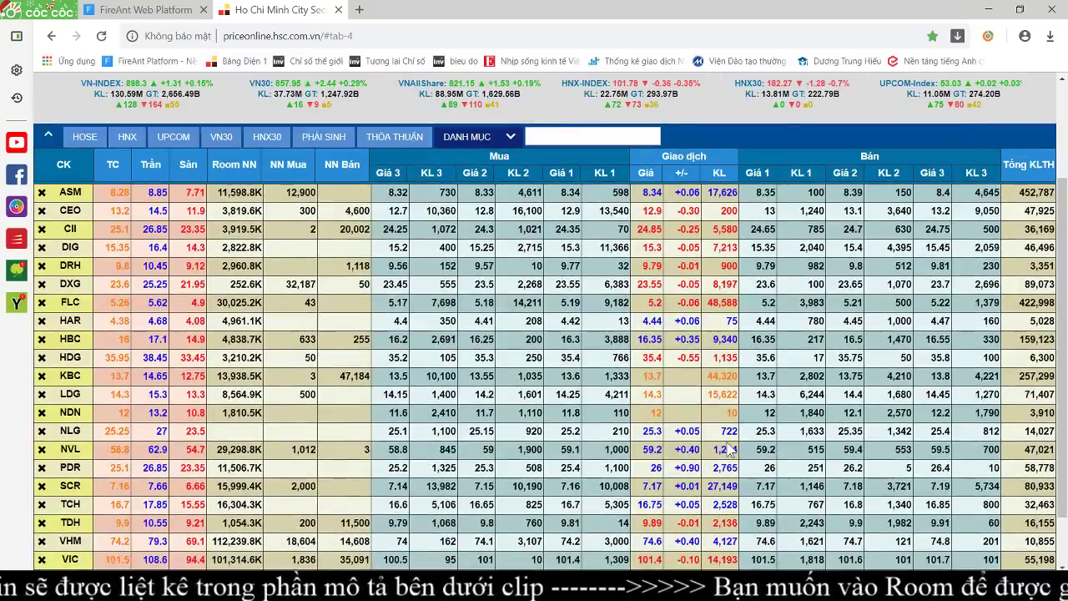
scroll(677, 427, "down", 2)
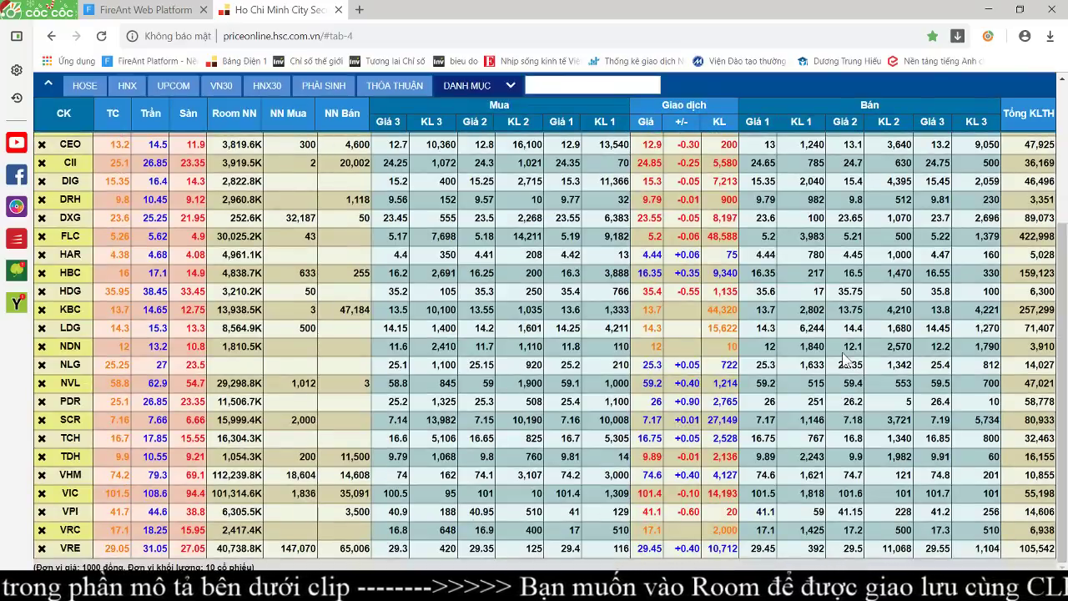
scroll(844, 359, "up", 6)
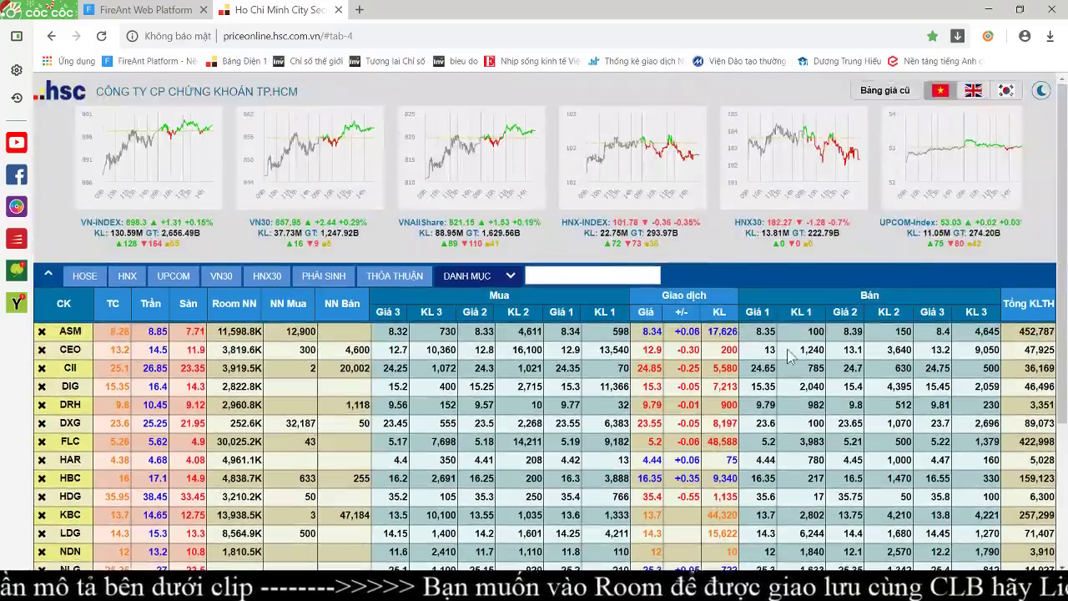
scroll(822, 381, "down", 6)
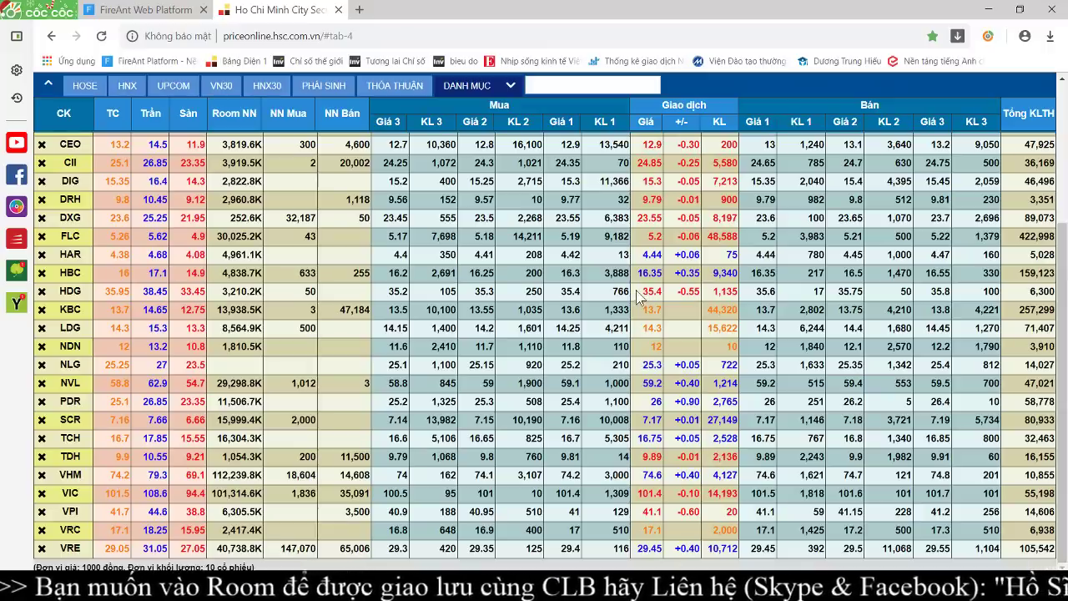
scroll(677, 288, "up", 3)
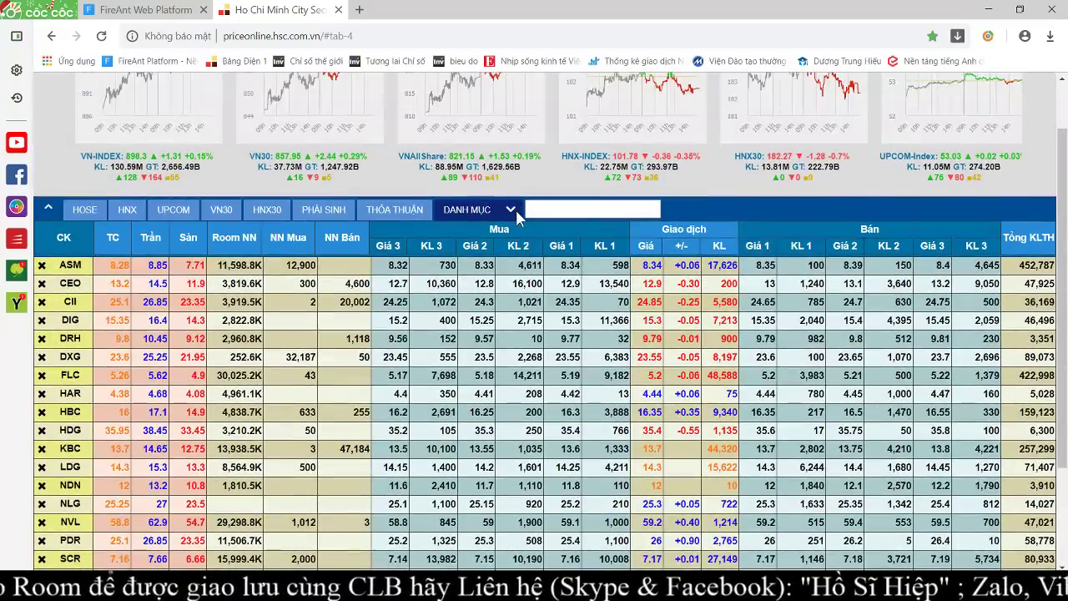
Switch the price board to watchlist DANH MỤC 4 and review its stock quotes through the last row
left_click(515, 208)
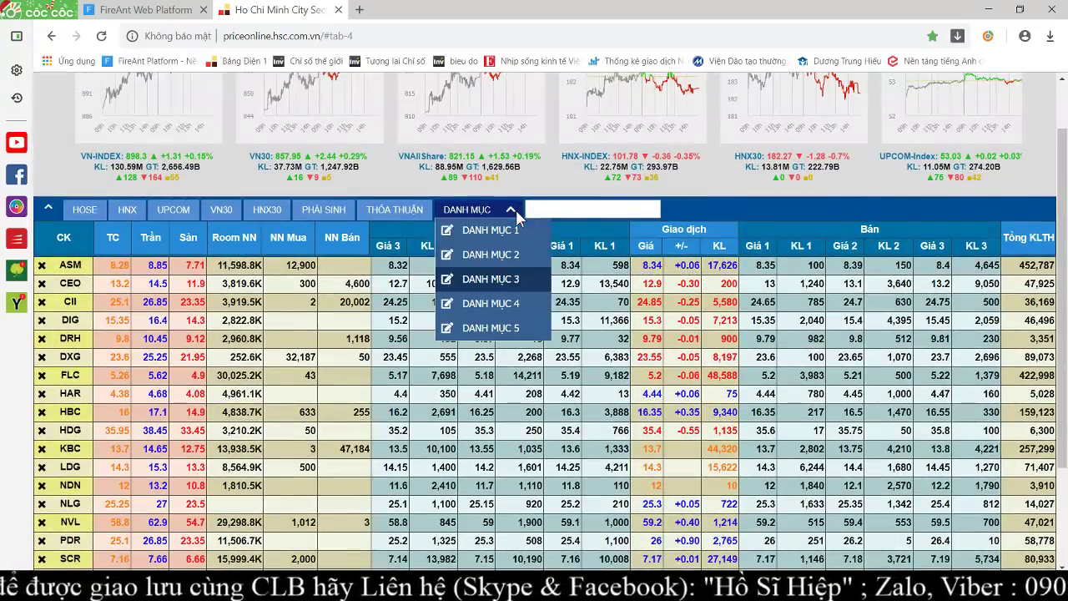
left_click(508, 305)
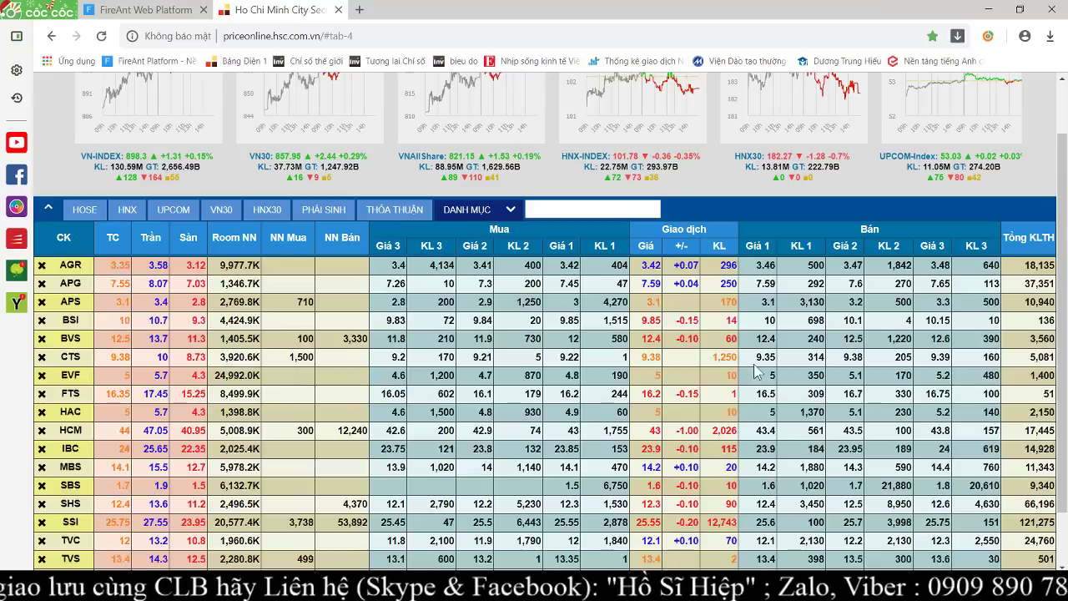
scroll(849, 405, "down", 2)
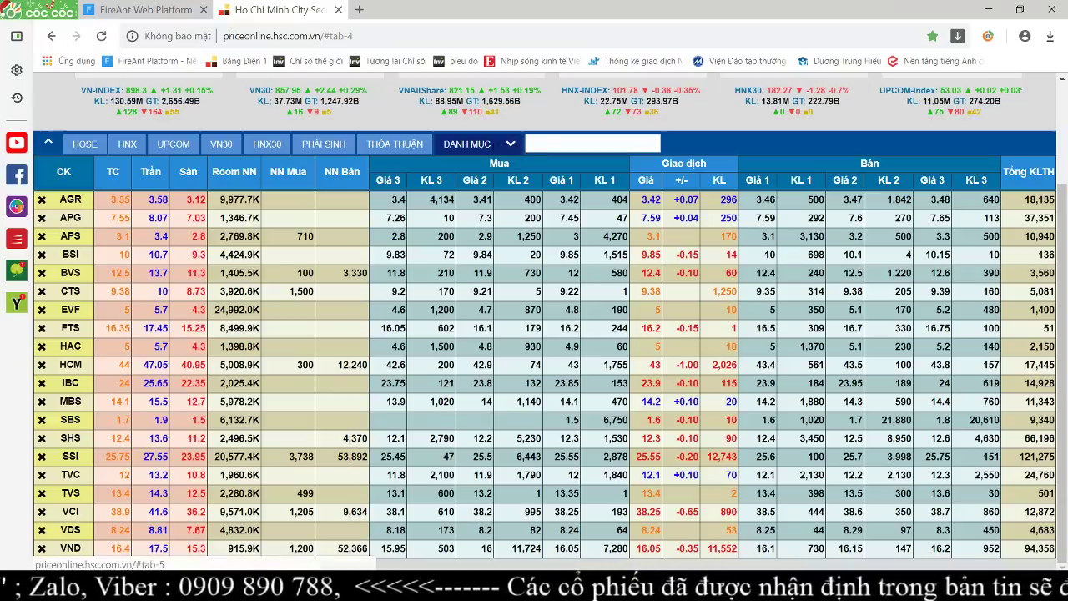
Open watchlist DANH MỤC 5, reloading the price board page, and review its stock quotes through the last row
left_click(501, 147)
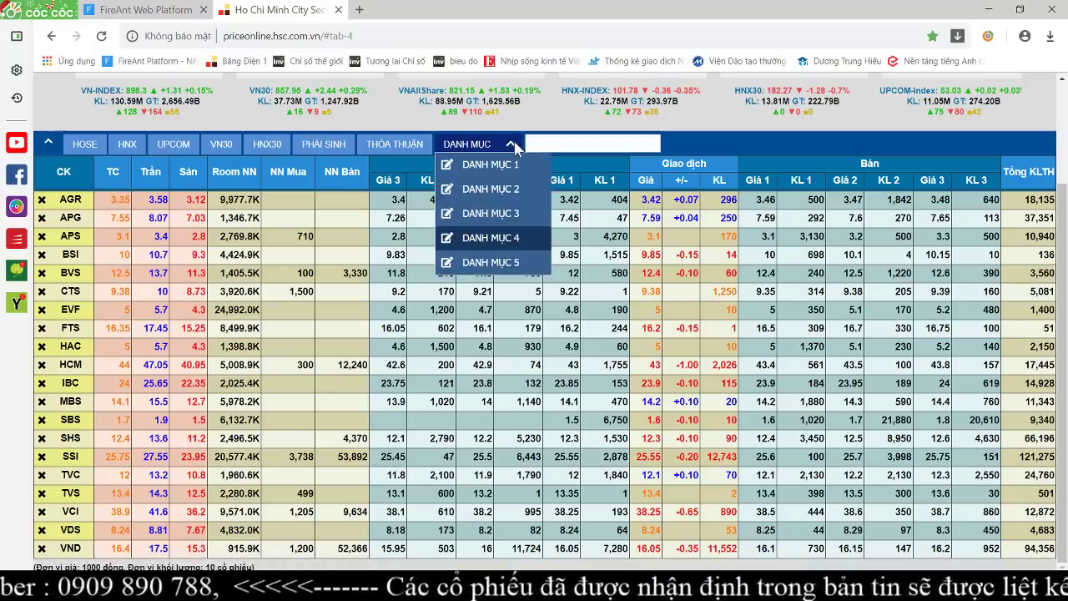
left_click(523, 263)
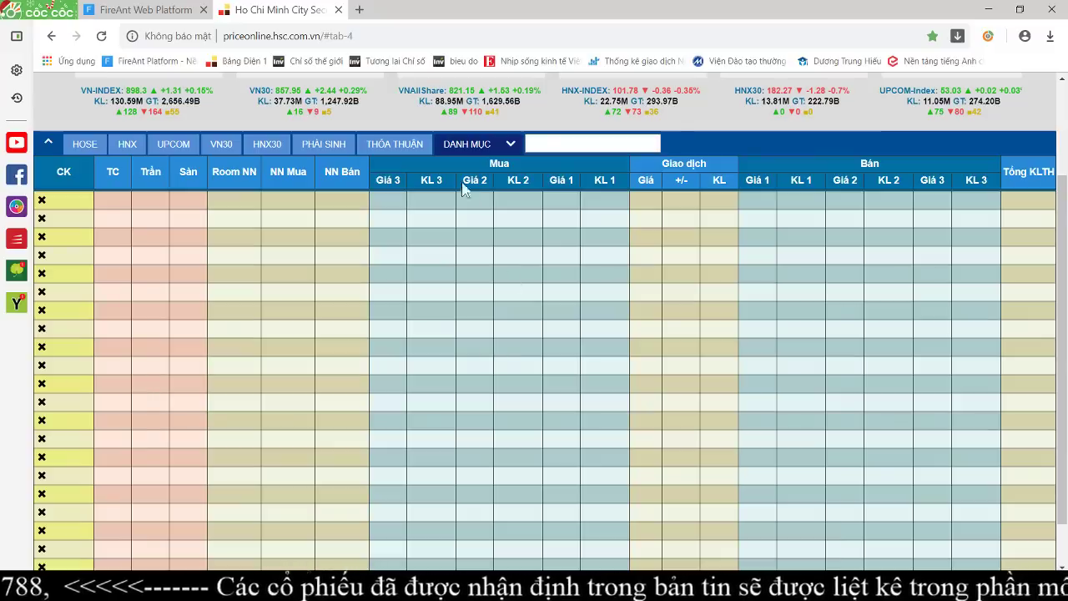
left_click(303, 36)
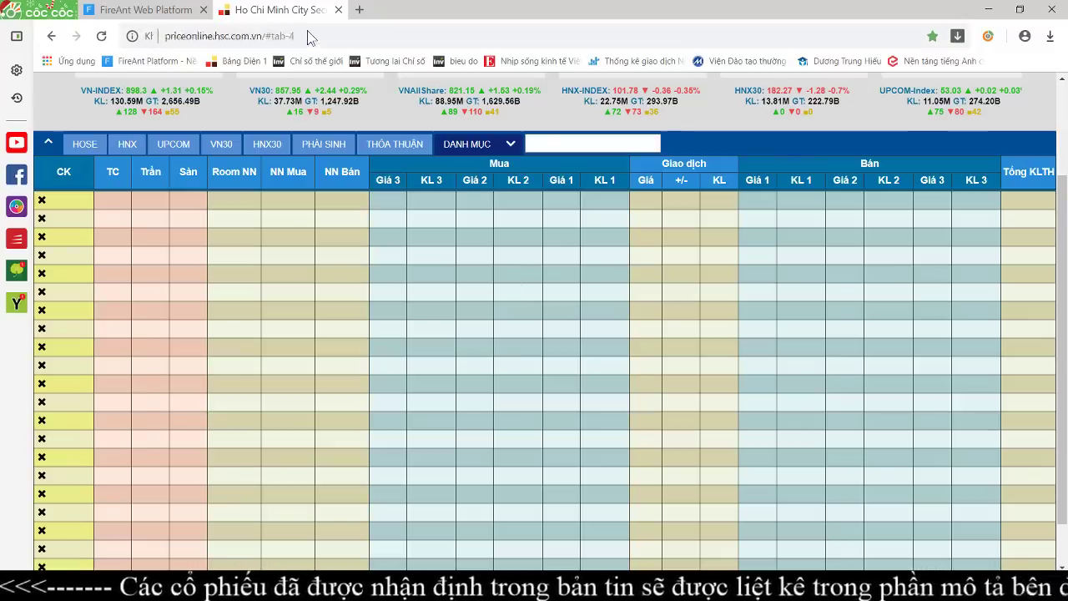
key("Return")
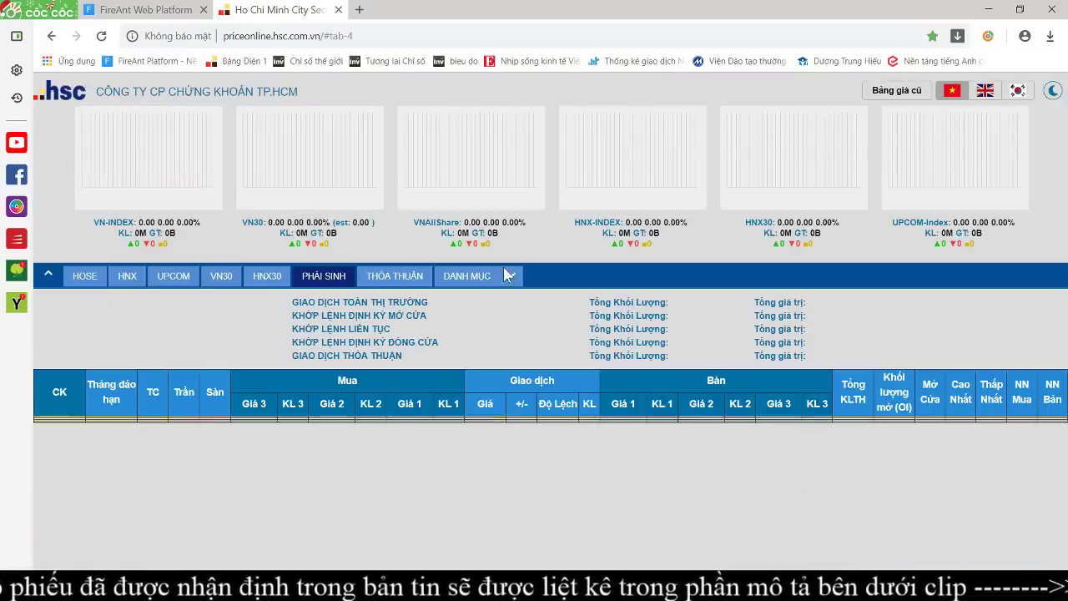
left_click(507, 275)
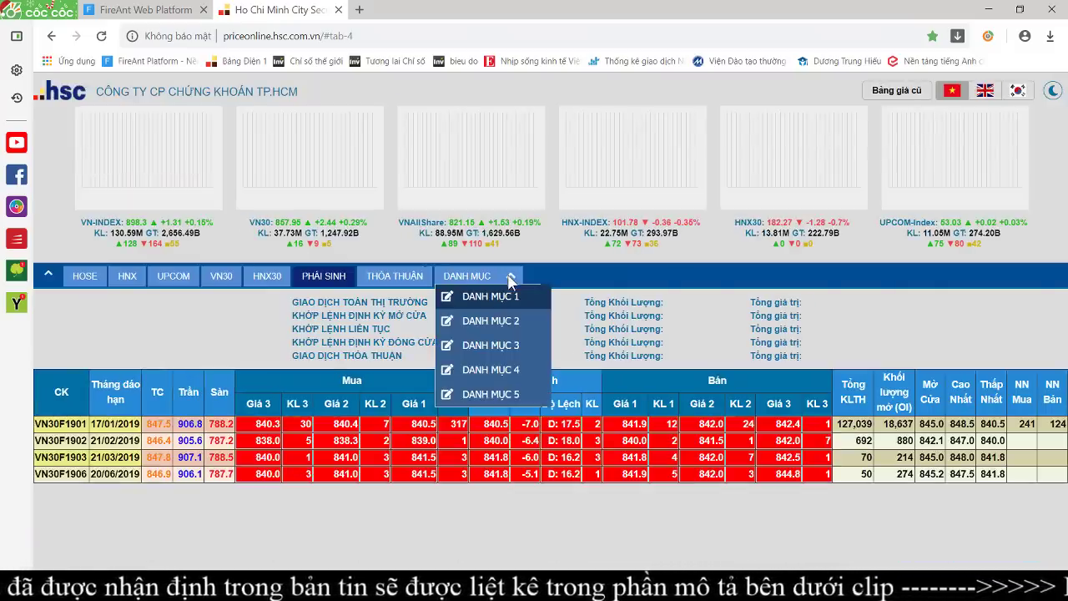
left_click(492, 393)
scroll(900, 477, "down", 2)
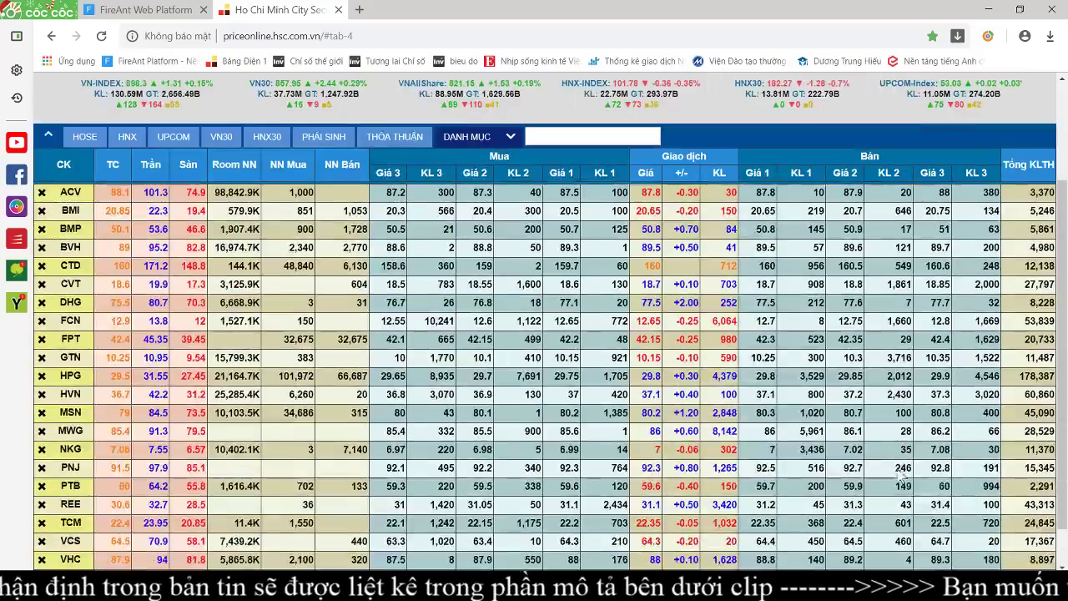
scroll(901, 477, "down", 1)
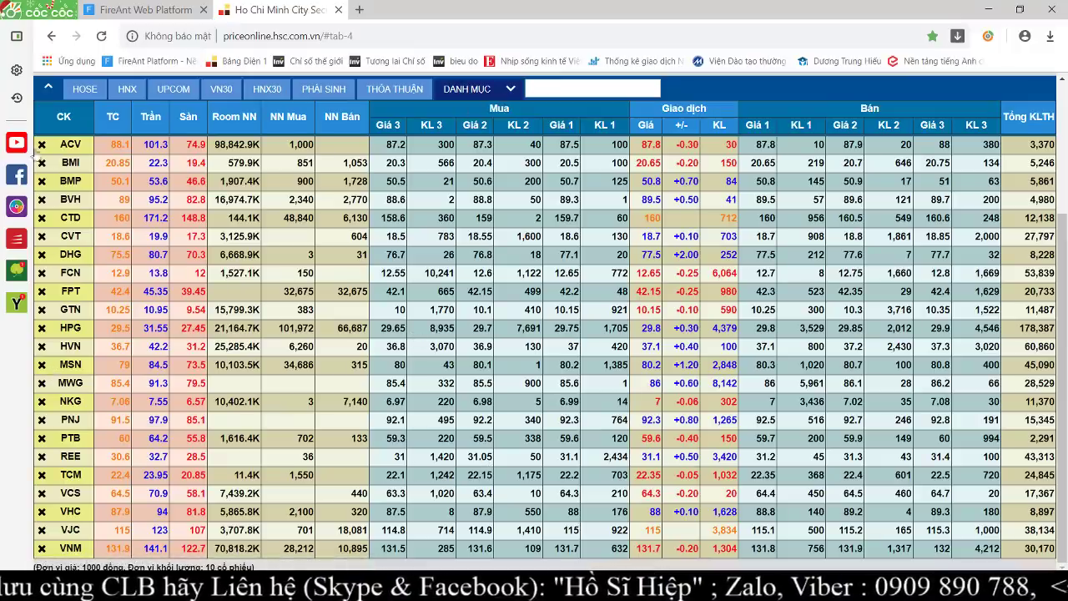
Close the price board and open FireAnt's technical analysis chart, dismissing the mobile app announcement and upgrade notice
left_click(339, 9)
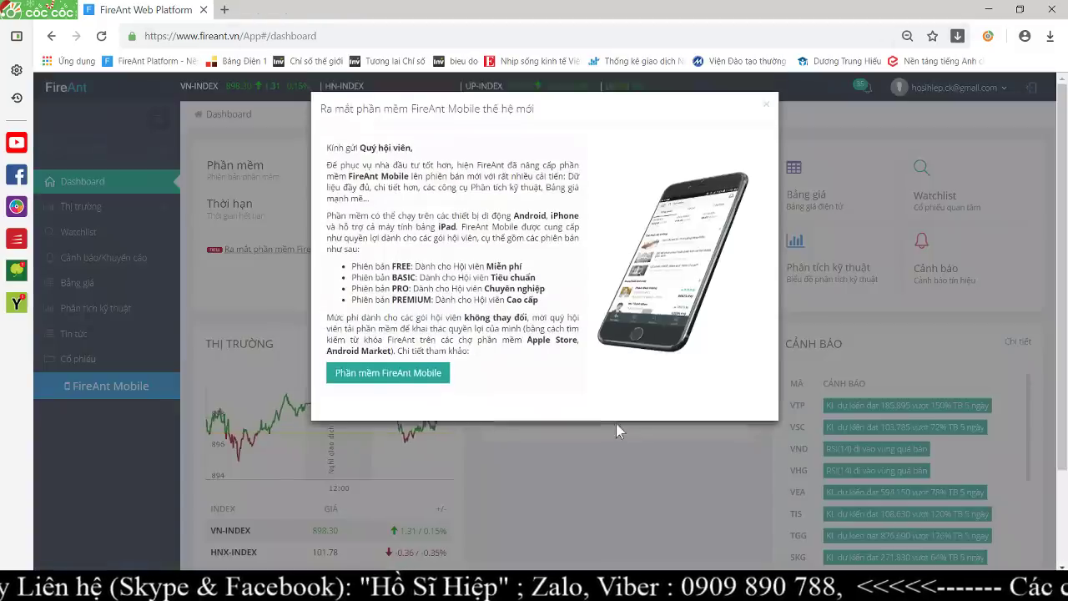
left_click(766, 105)
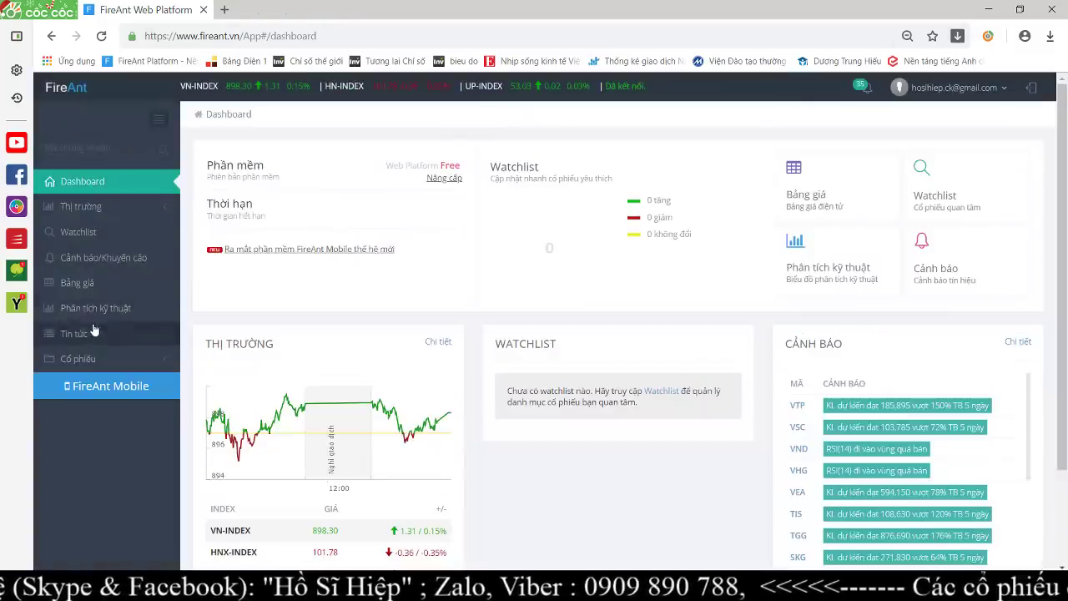
left_click(96, 313)
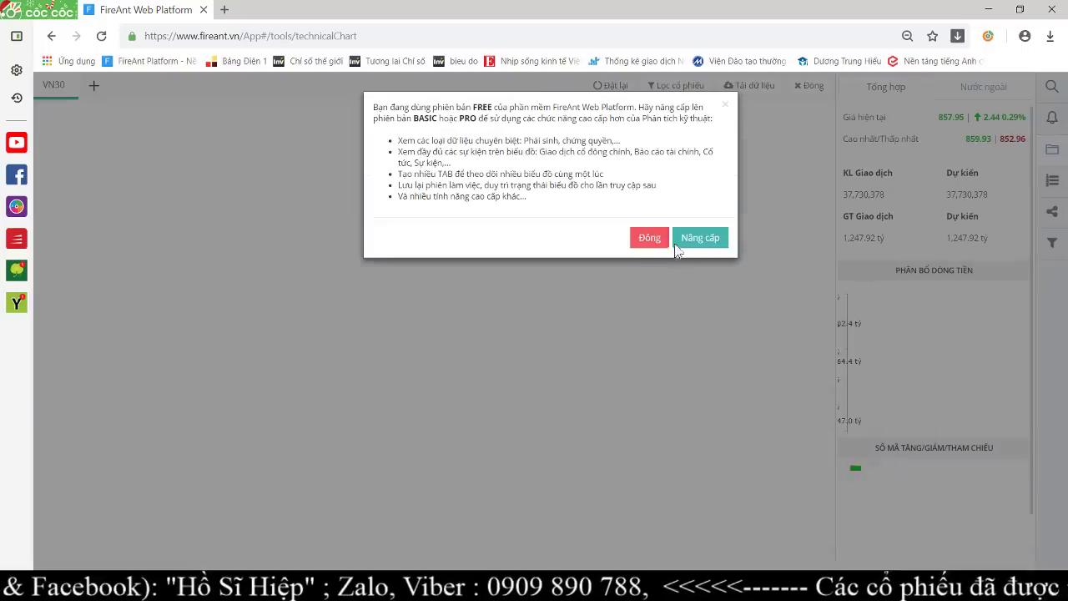
left_click(648, 238)
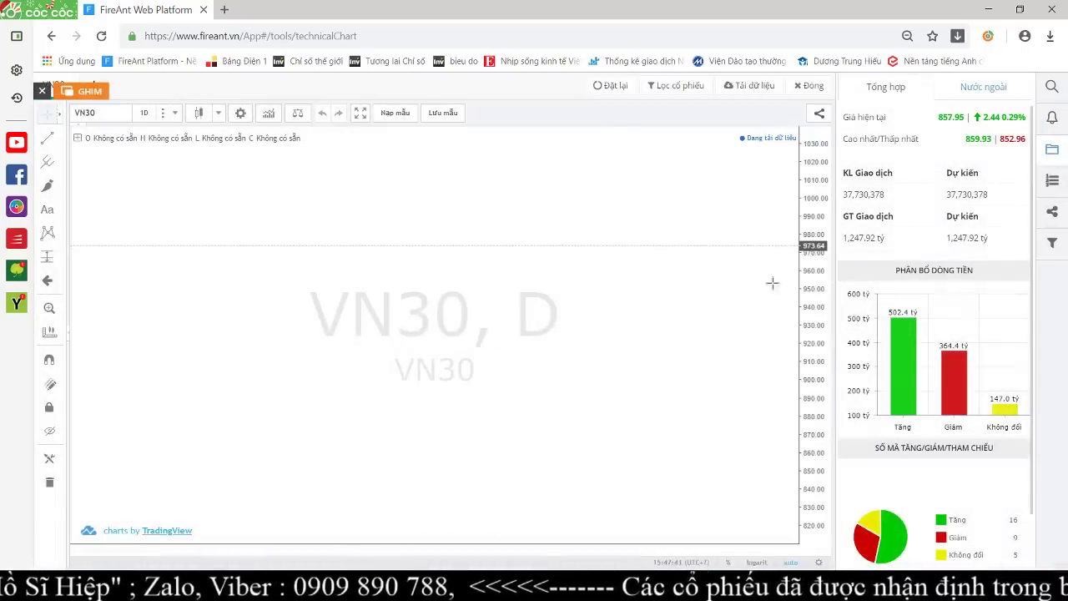
Hide the market summary beside the VN30 chart and change the charted symbol to VNINDEX
left_click(1058, 86)
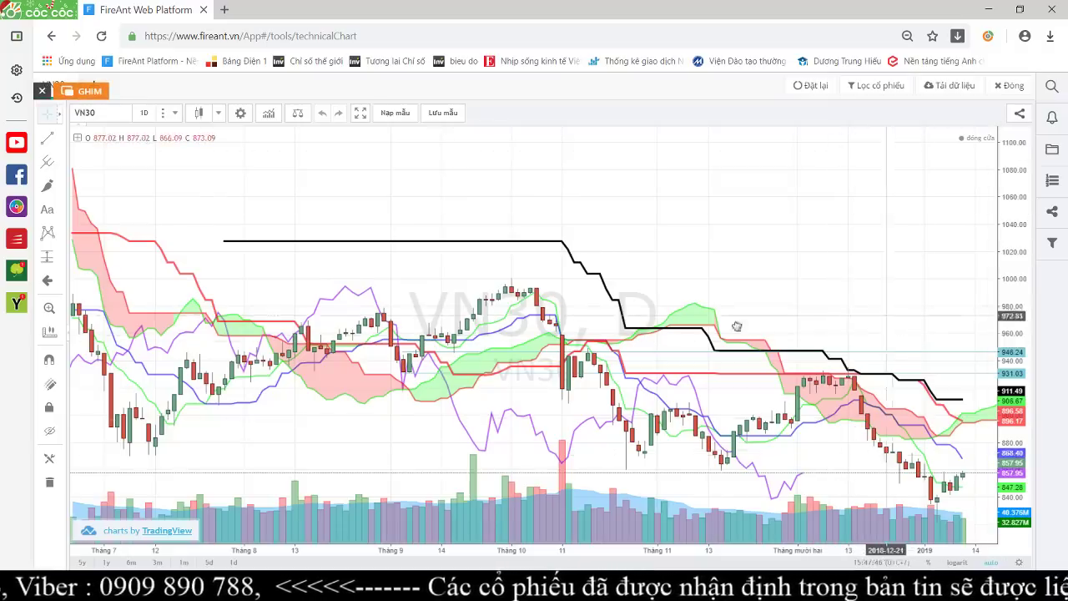
scroll(737, 325, "right", 5)
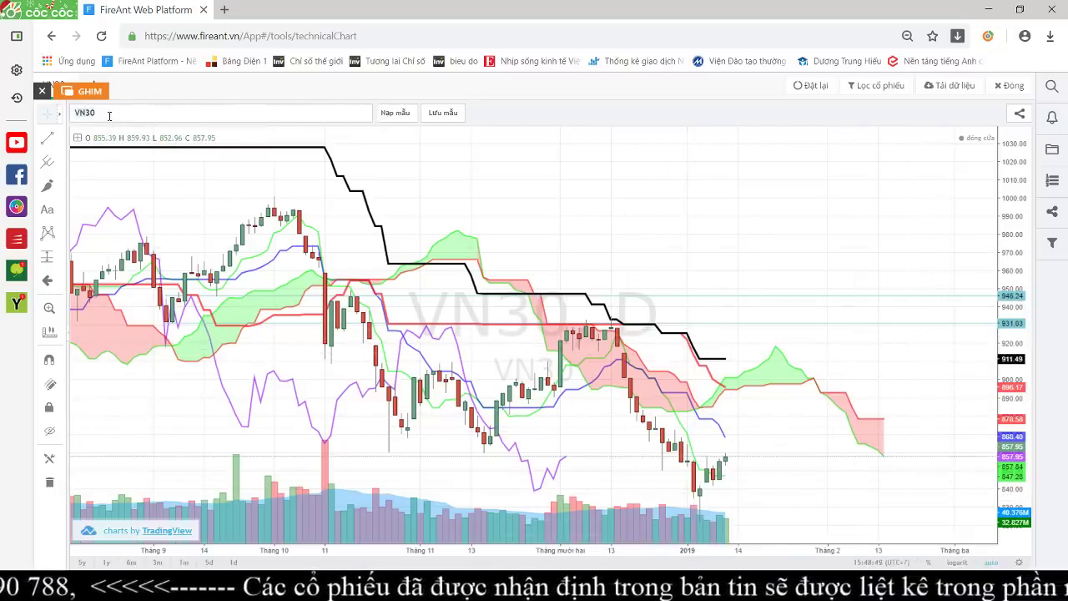
left_click(109, 115)
type("VNINDE")
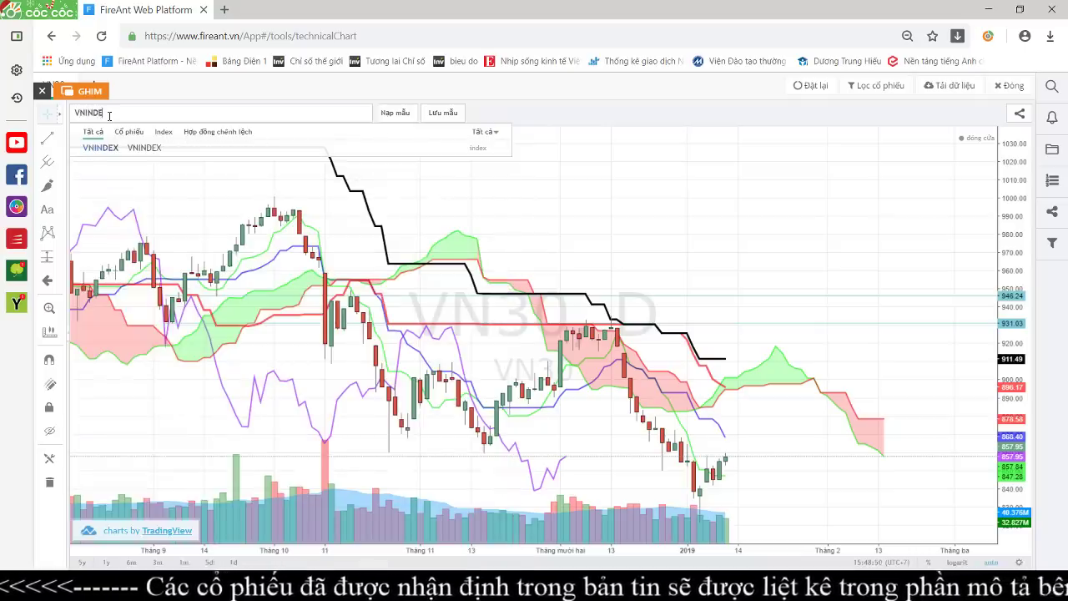
type("X")
left_click(126, 159)
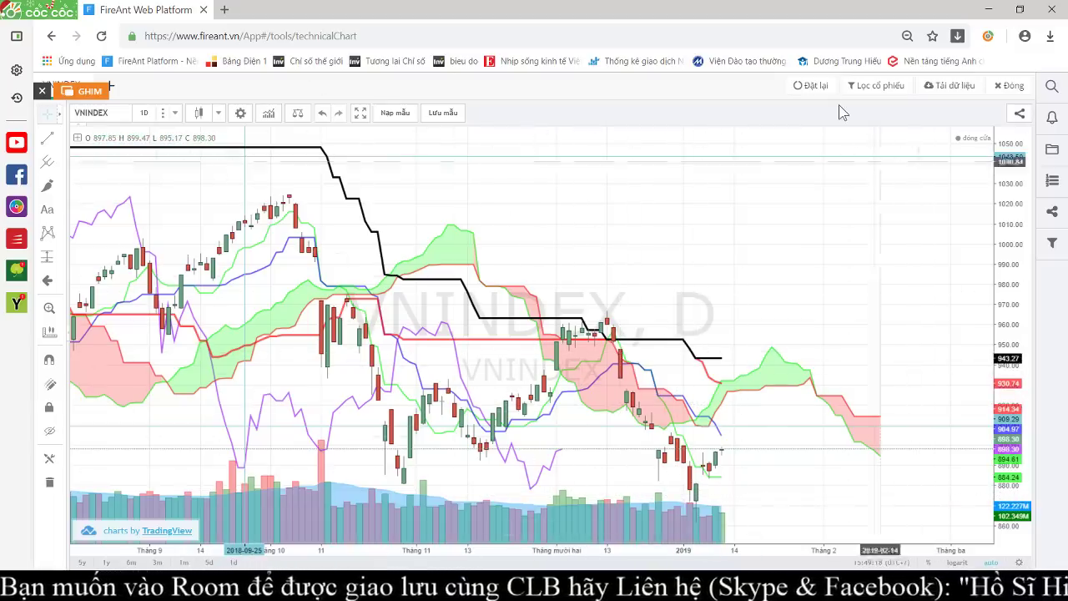
Close the browser and launch DataPro from the desktop, allowing the unverified application to run
left_click(1053, 10)
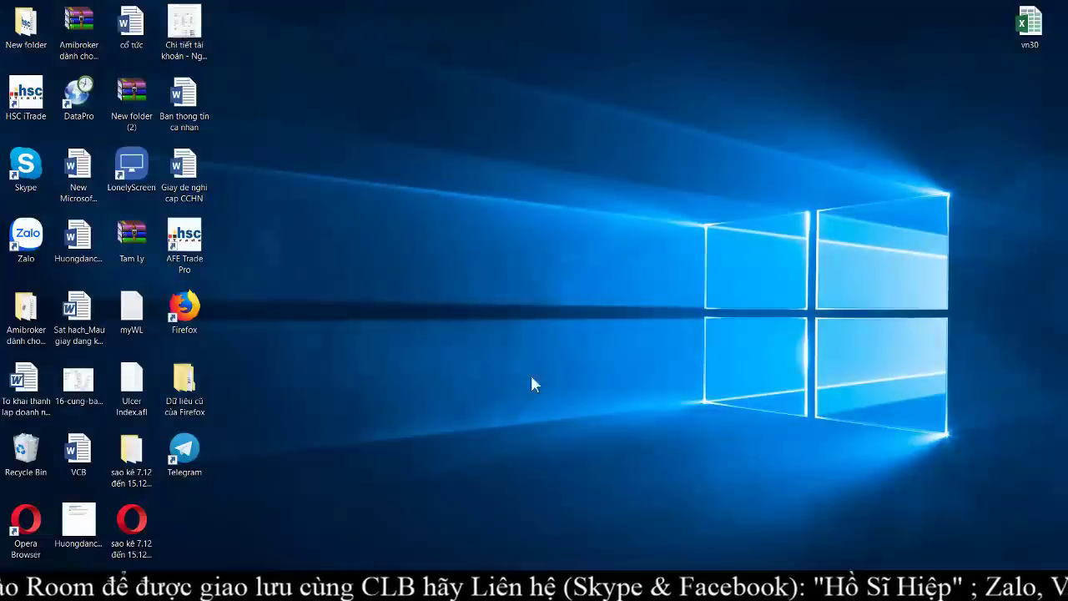
double_click(85, 100)
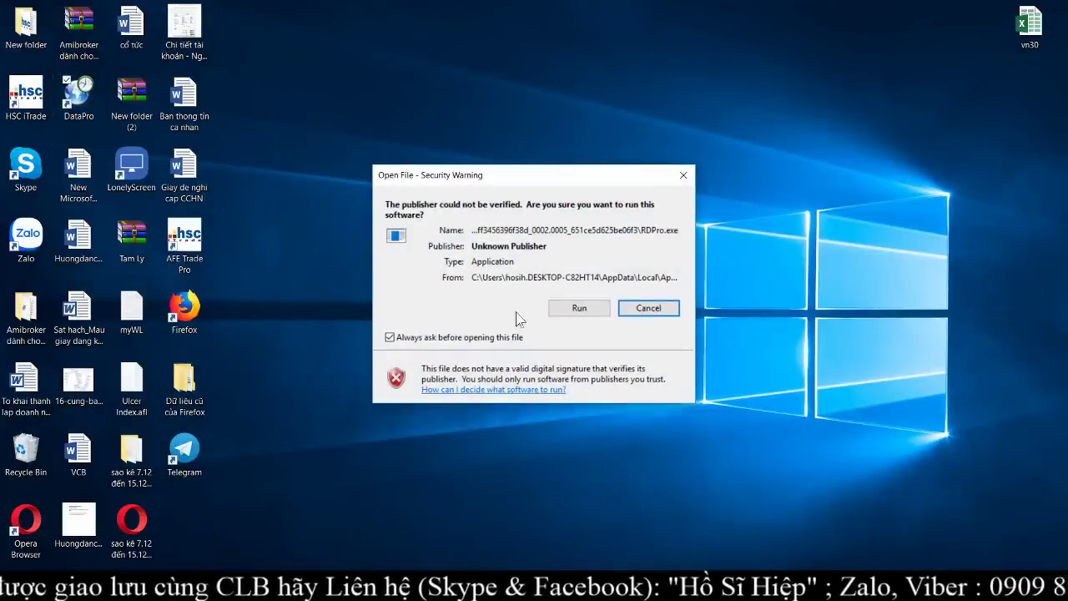
left_click(578, 308)
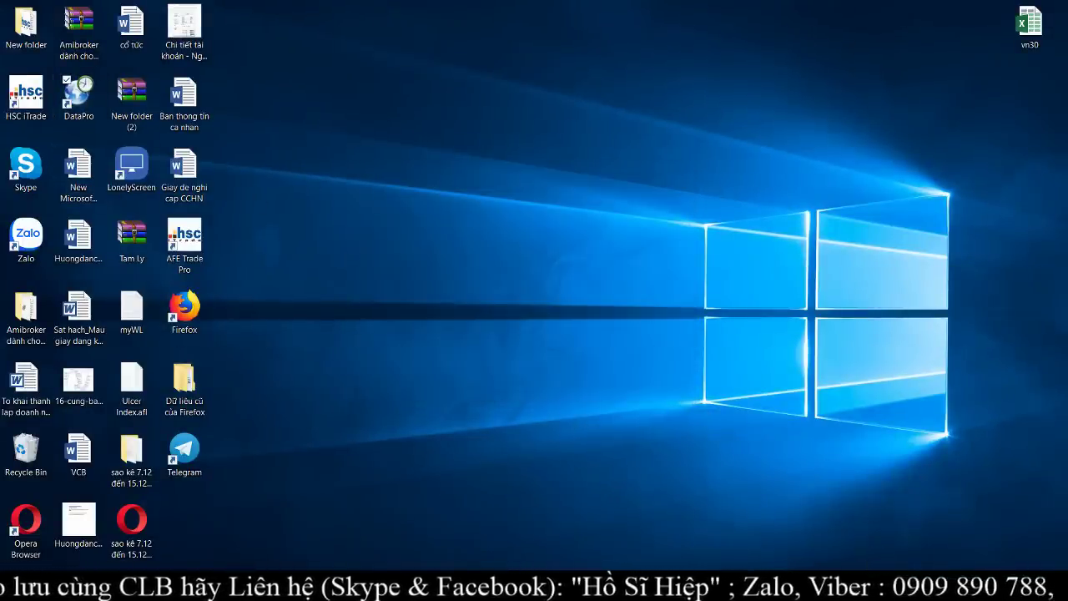
Open AmiBroker and maximize both the DHG daily chart and the application window
right_click(726, 591)
left_click(725, 528)
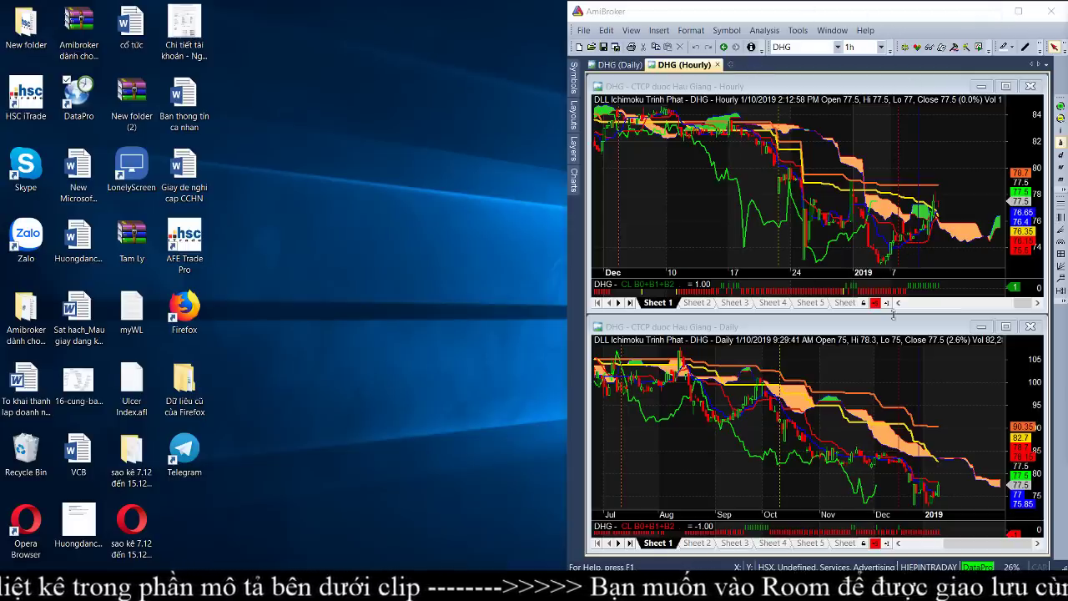
left_click(1006, 328)
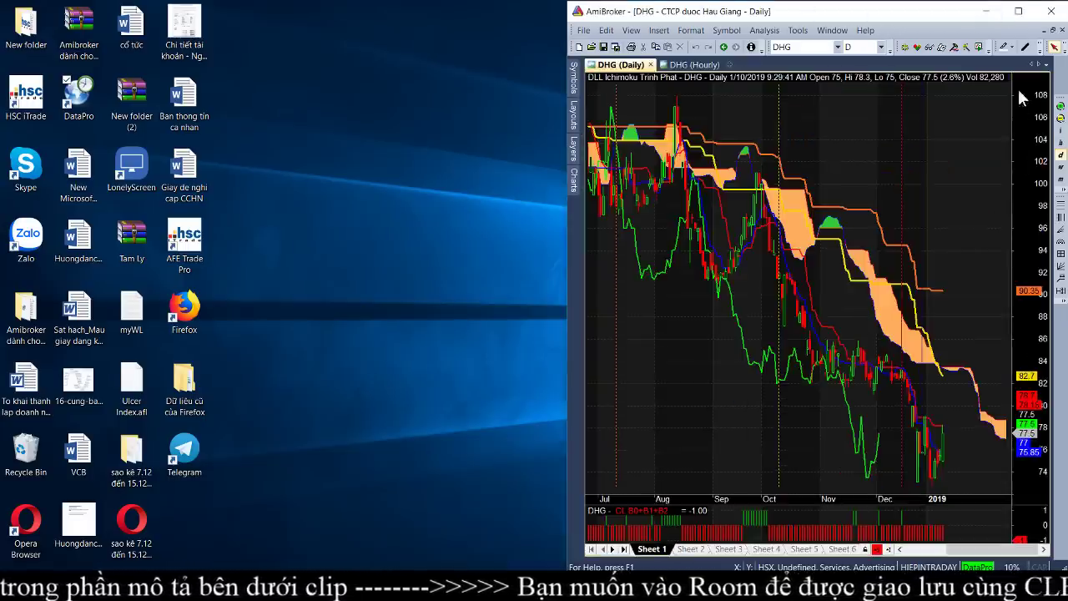
left_click(1017, 11)
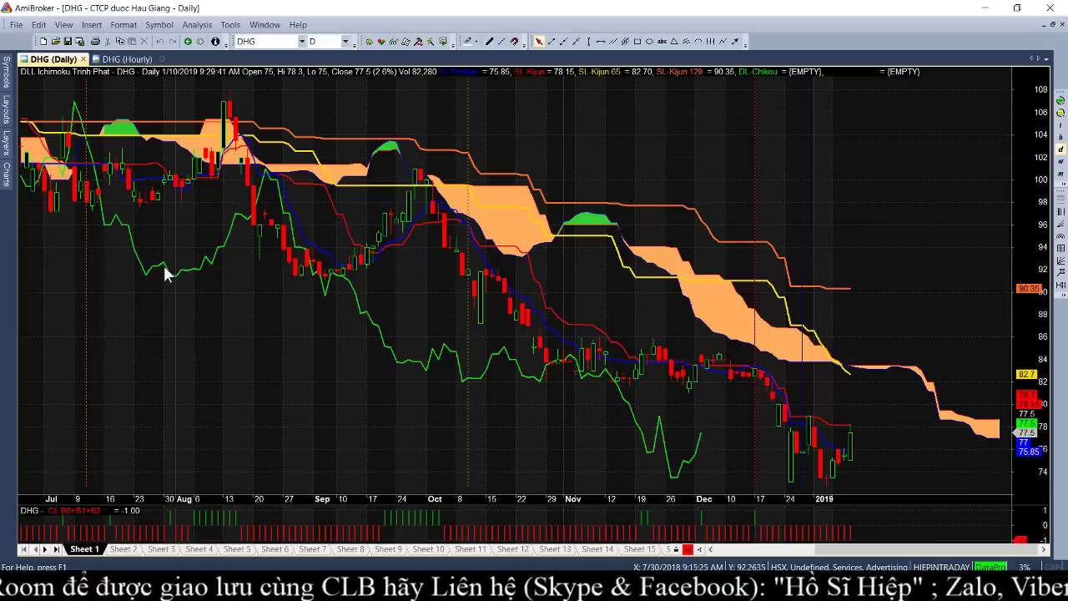
Change the symbol of the daily Ichimoku chart from DHG to VNINDEX
left_click(263, 43)
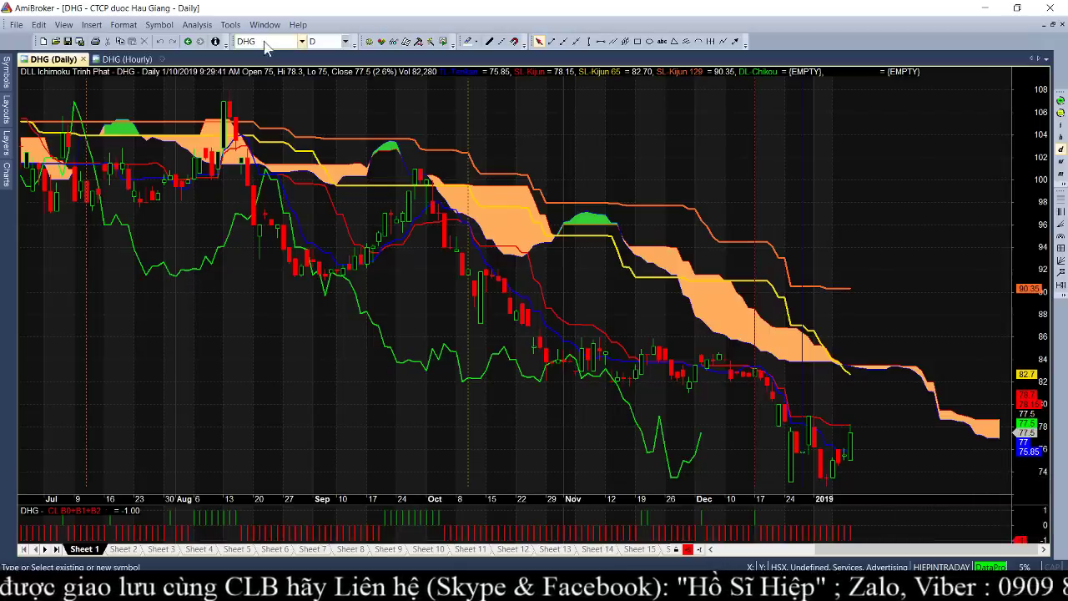
type("vnin")
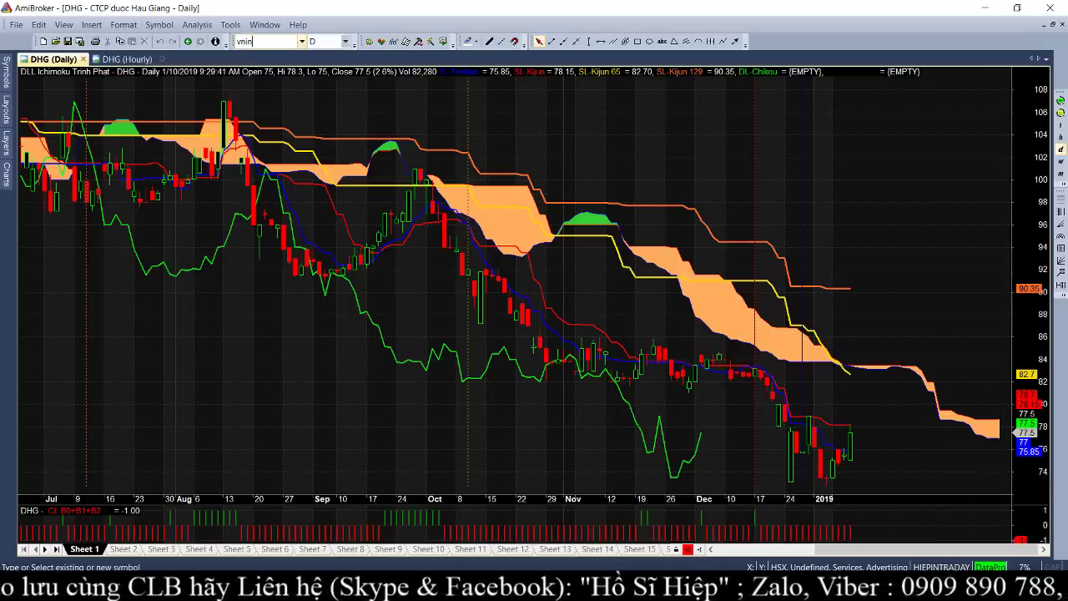
type("dex")
key("Return")
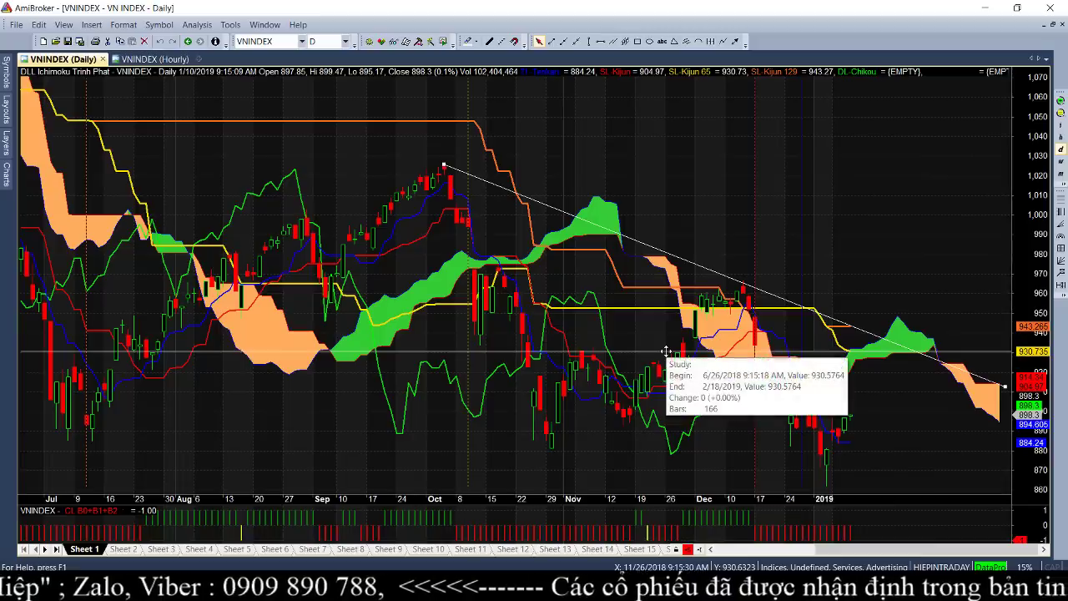
Delete the horizontal line at about 930.58 from the VNINDEX daily chart and compare the daily and hourly views
left_click(144, 42)
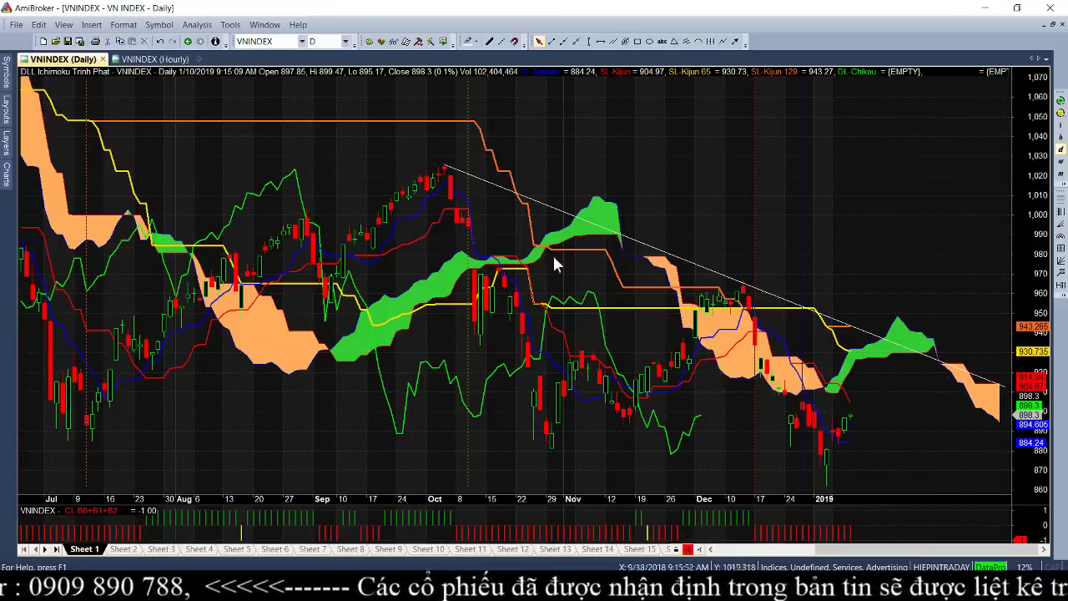
left_click(1061, 144)
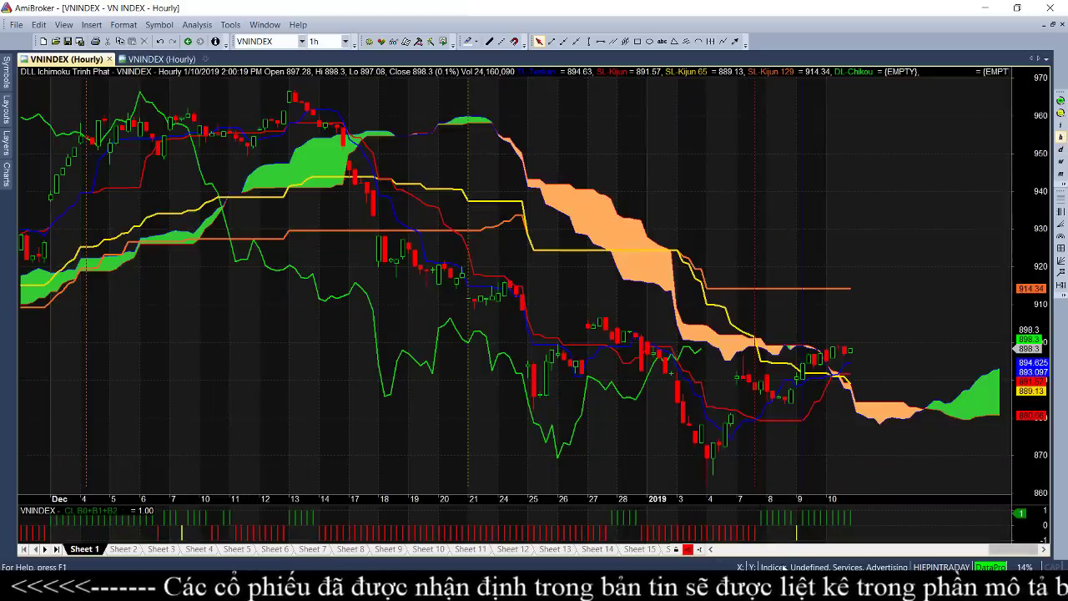
mouse_move(774, 530)
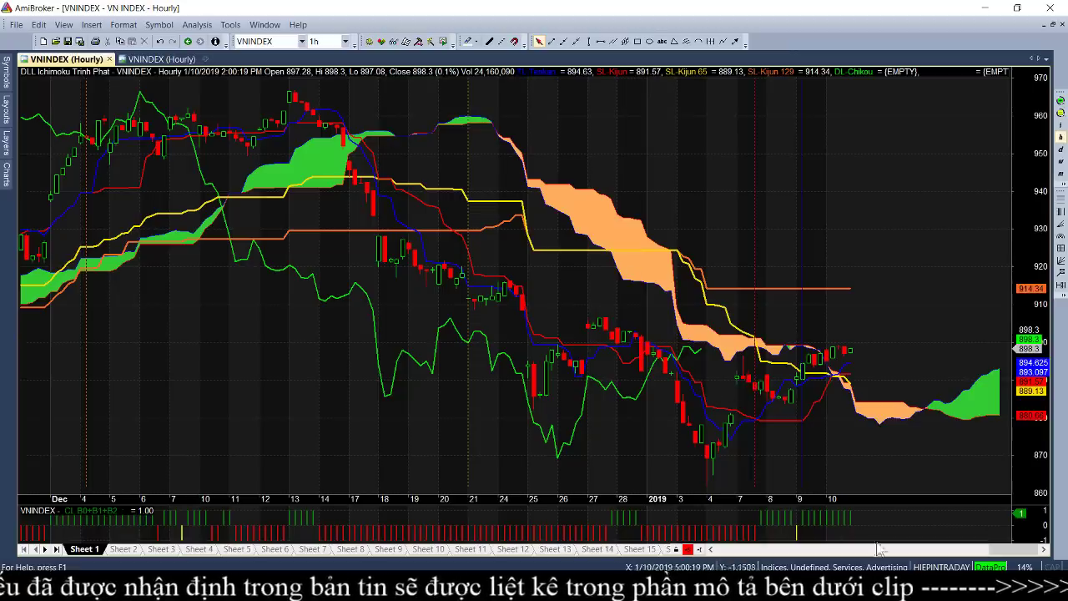
left_click(1061, 151)
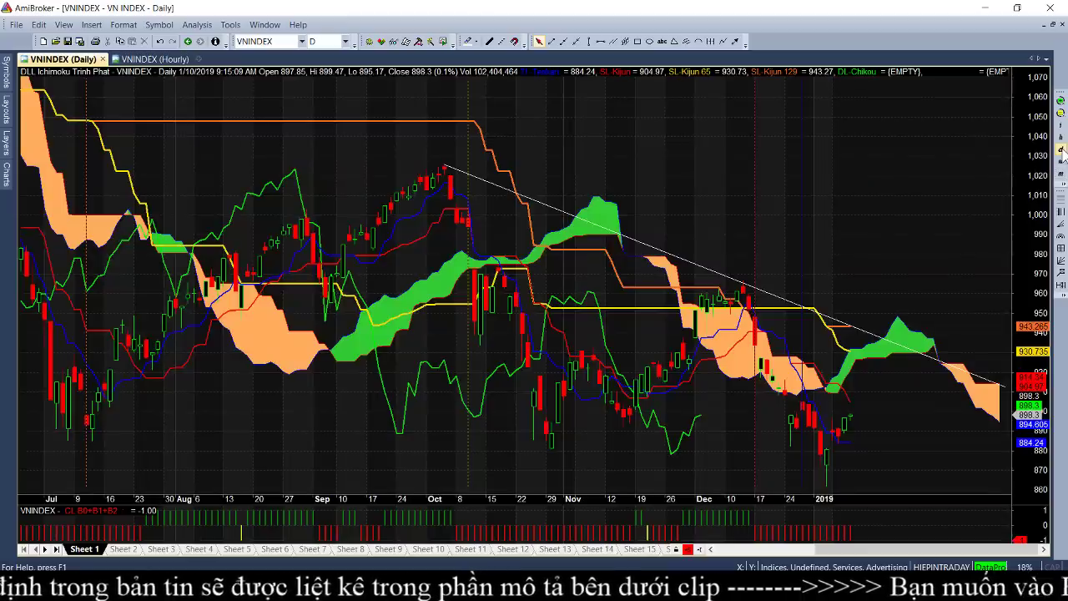
left_click(1061, 140)
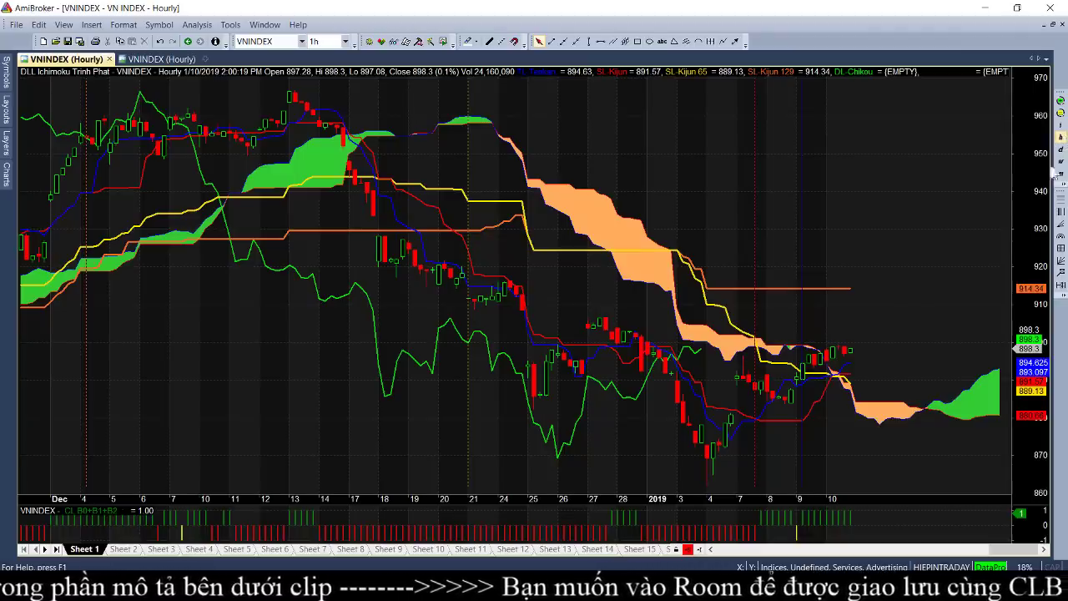
Inspect the hourly VNINDEX signals at the 1/7/2019 and 12/14/2018 bars and return the chart to the daily interval
left_click(762, 517)
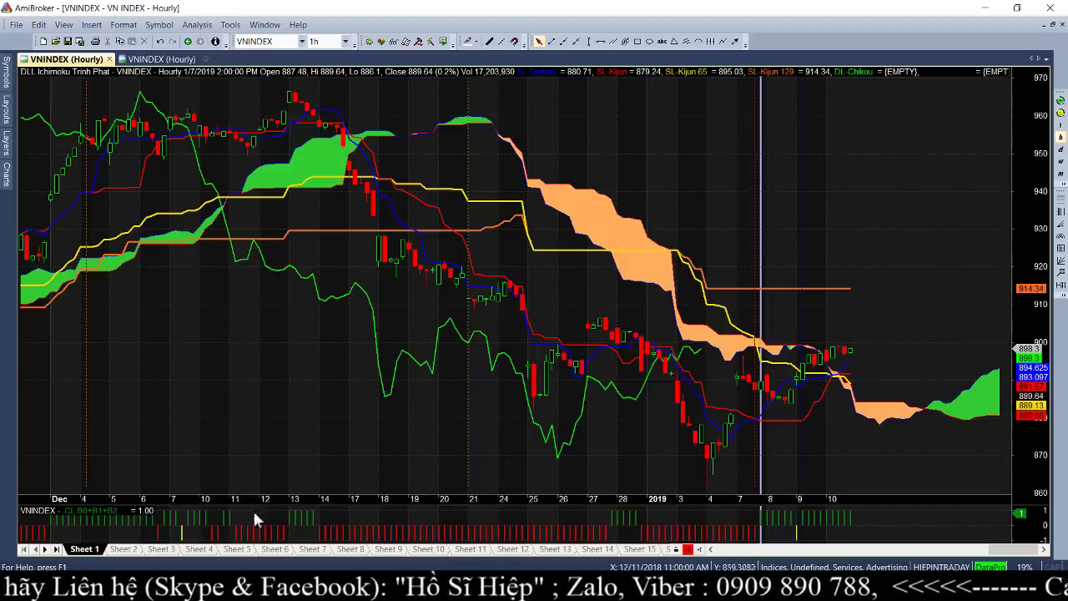
left_click(319, 534)
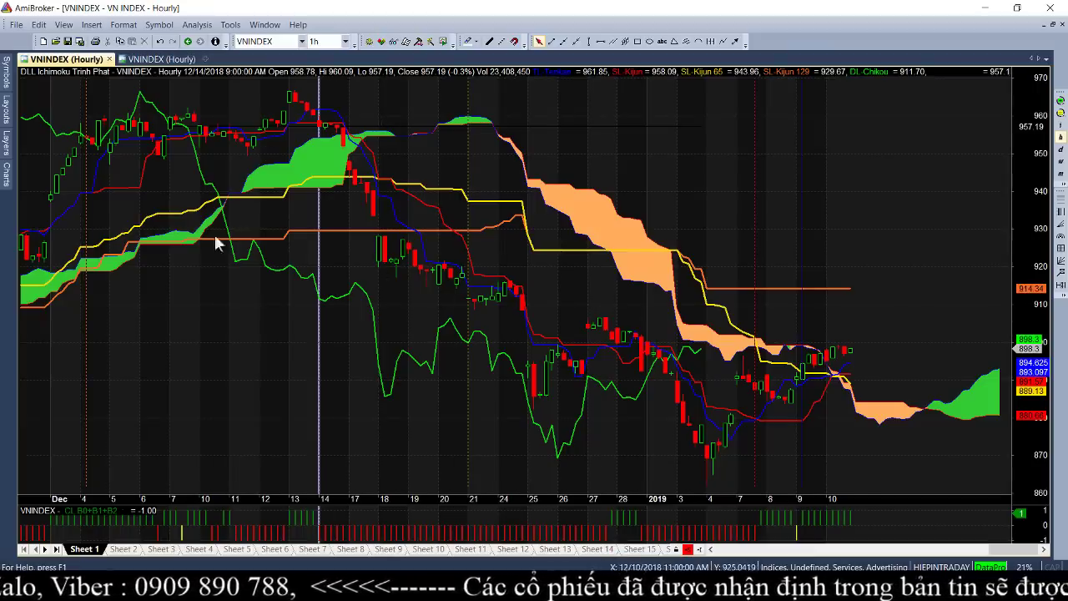
left_click(743, 240)
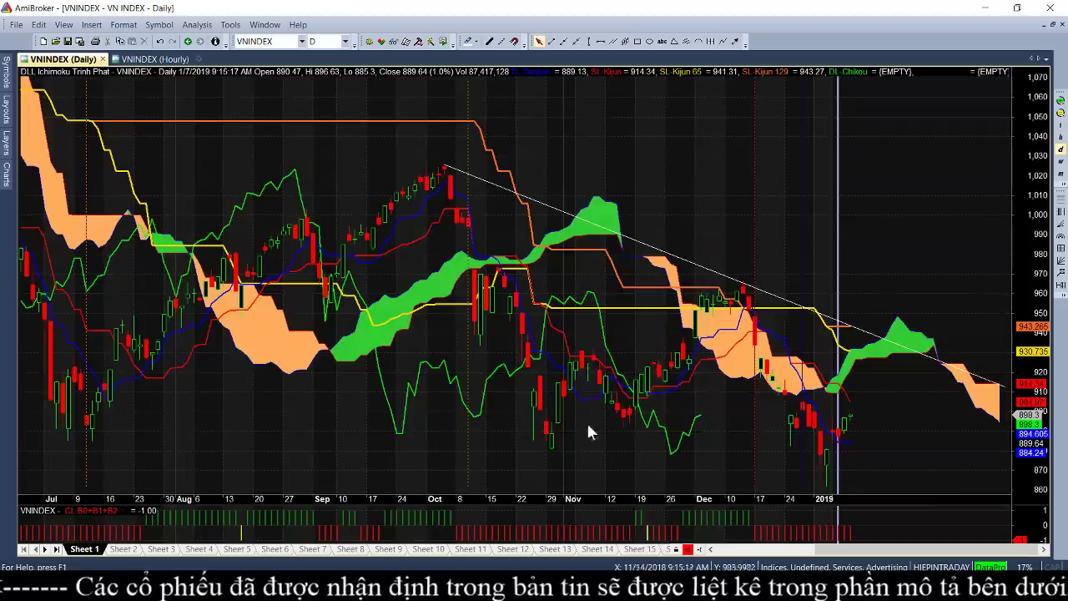
key("d")
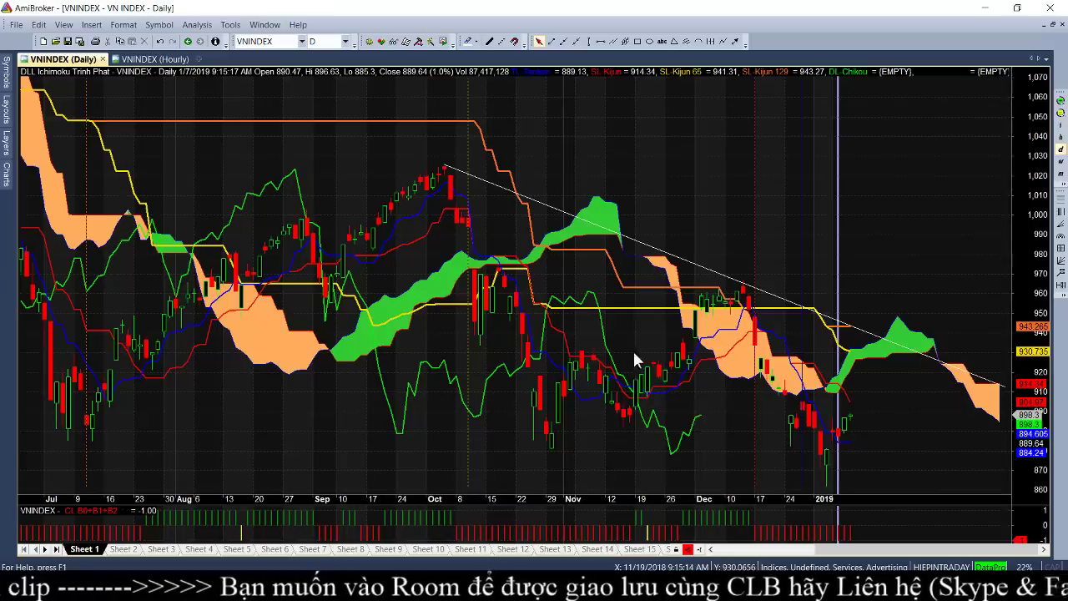
Change the daily Ichimoku chart's symbol to VN30F1M and select the 11/30/2018 bar
left_click(288, 41)
type("vn")
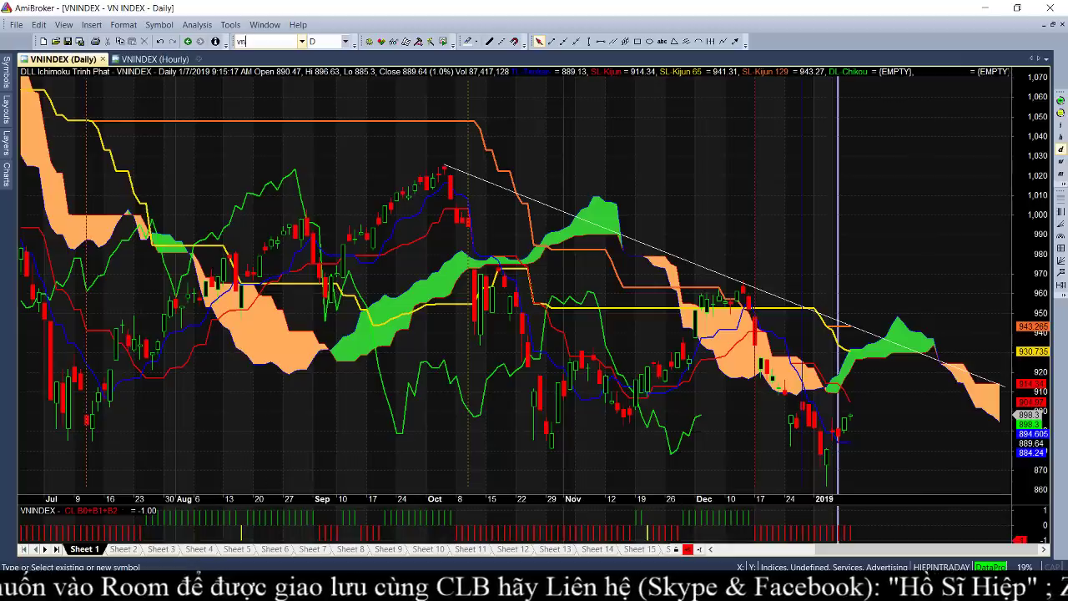
type("30f1")
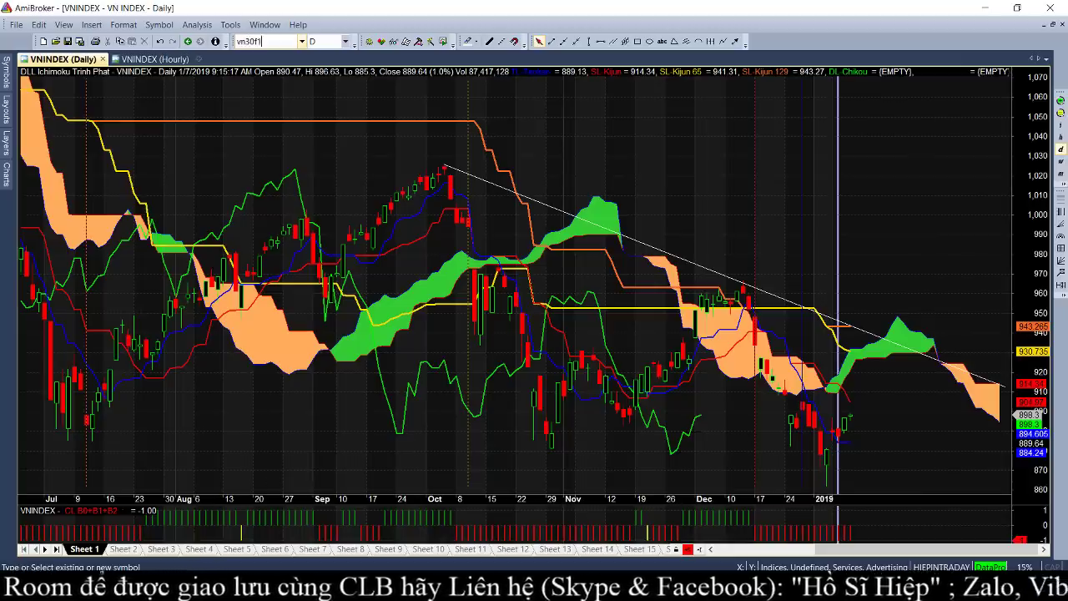
type("m")
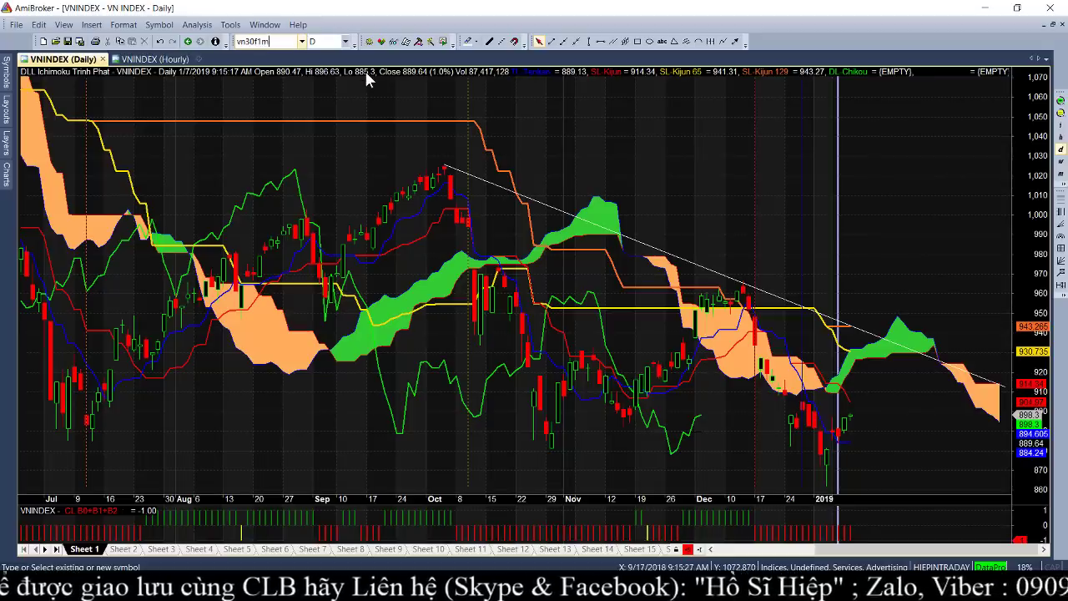
key("Return")
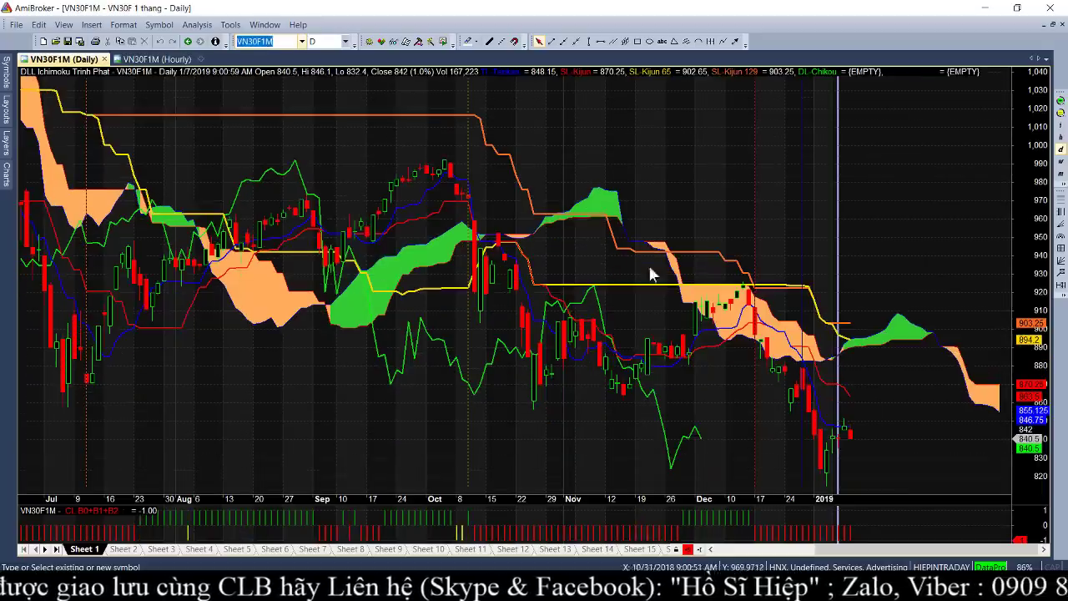
left_click(690, 401)
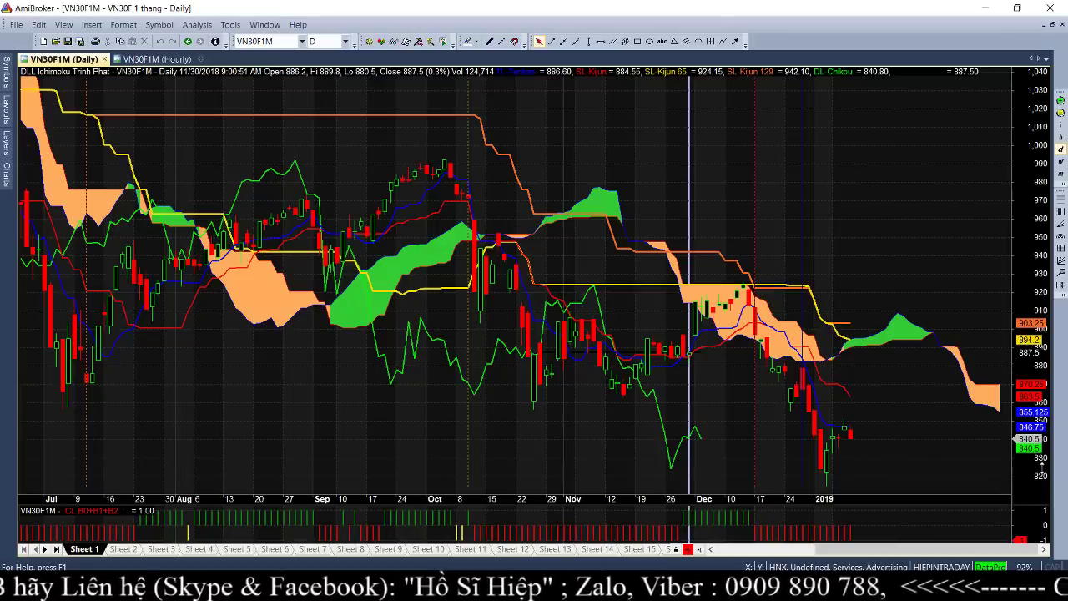
Draw a horizontal line at about 856.49 under the late-October low on the VN30F1M chart and check its properties
mouse_move(1016, 445)
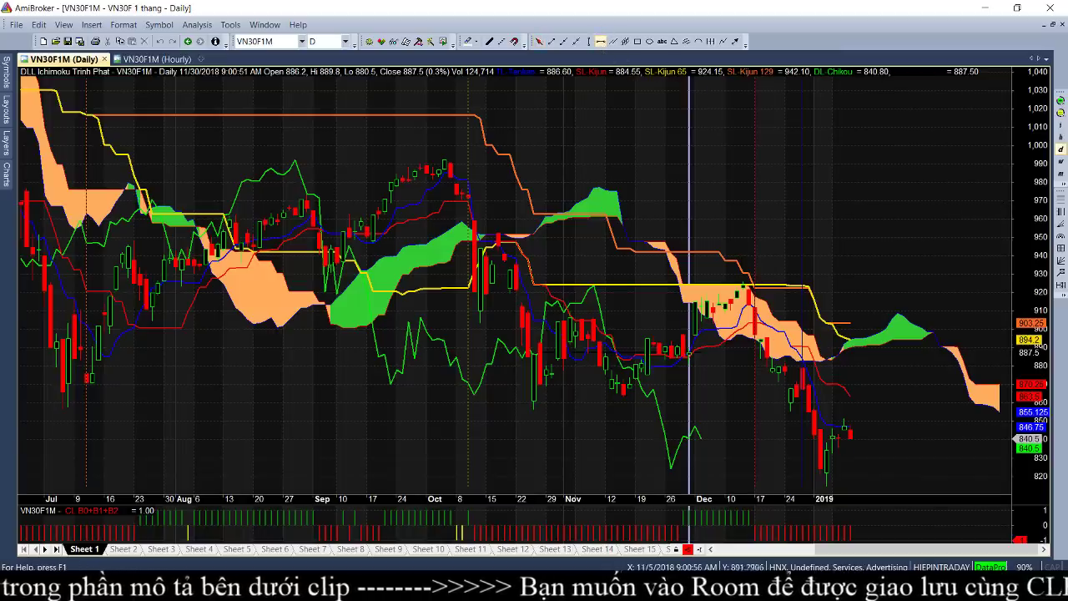
left_click(599, 40)
left_click(551, 409)
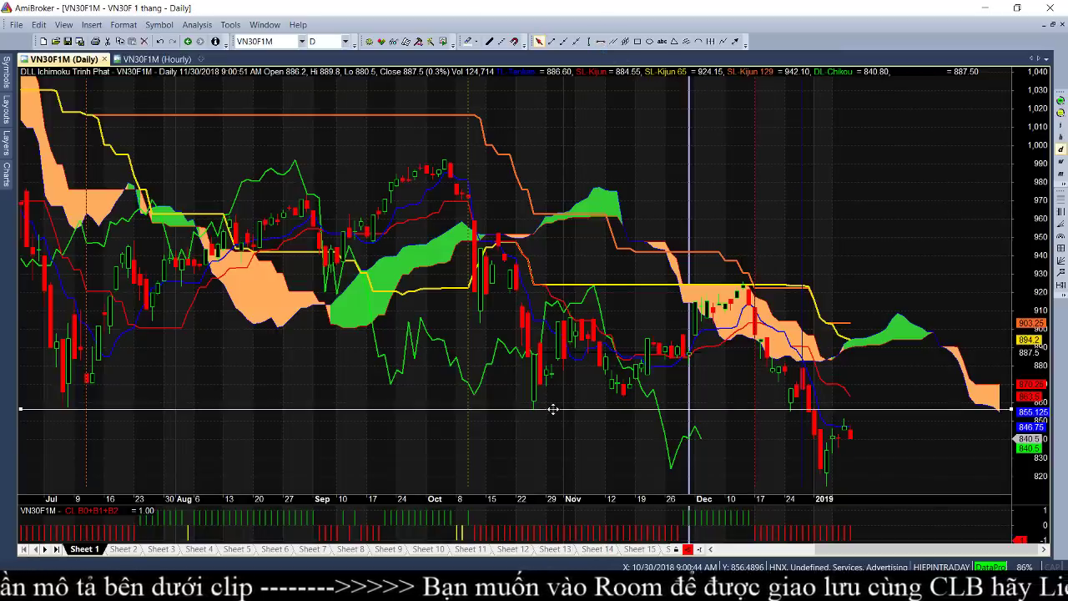
double_click(552, 409)
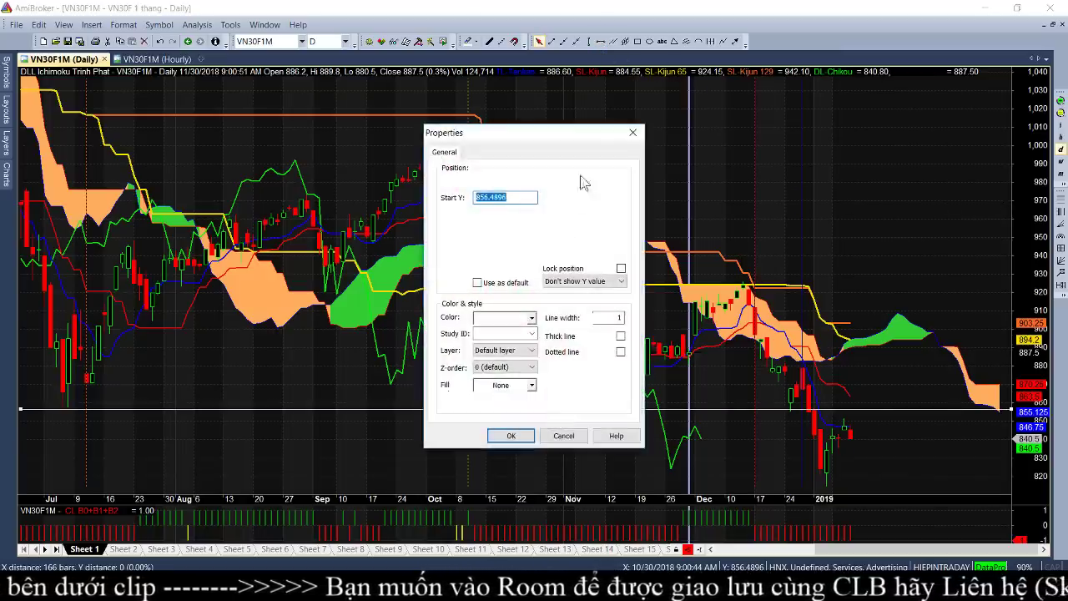
key("Return")
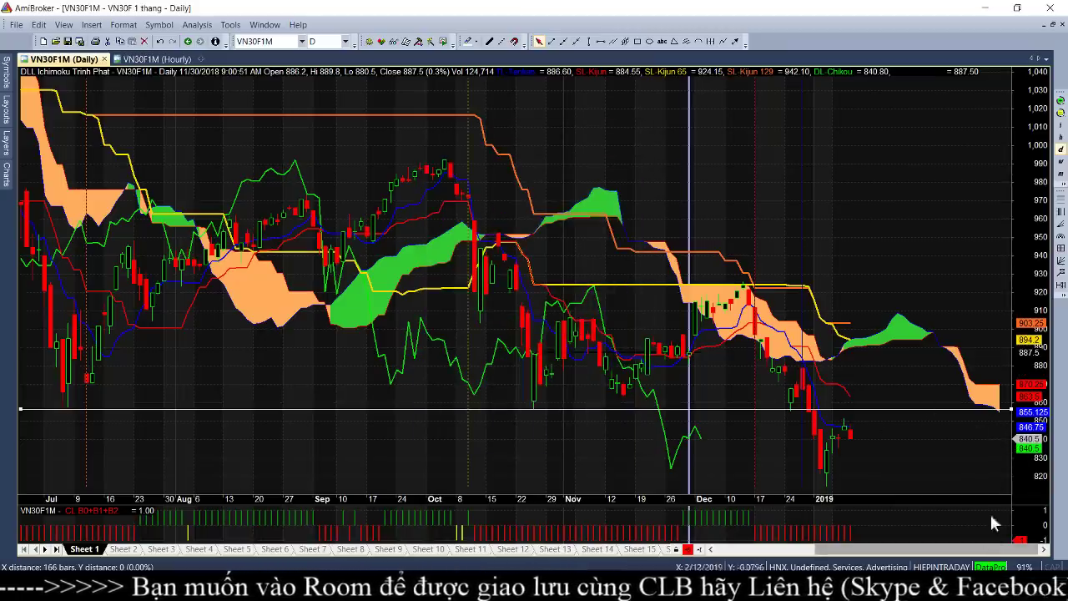
Draw a falling trendline on the VN30F1M chart from the April high past the October peak and beyond the latest candles
left_click(1060, 113)
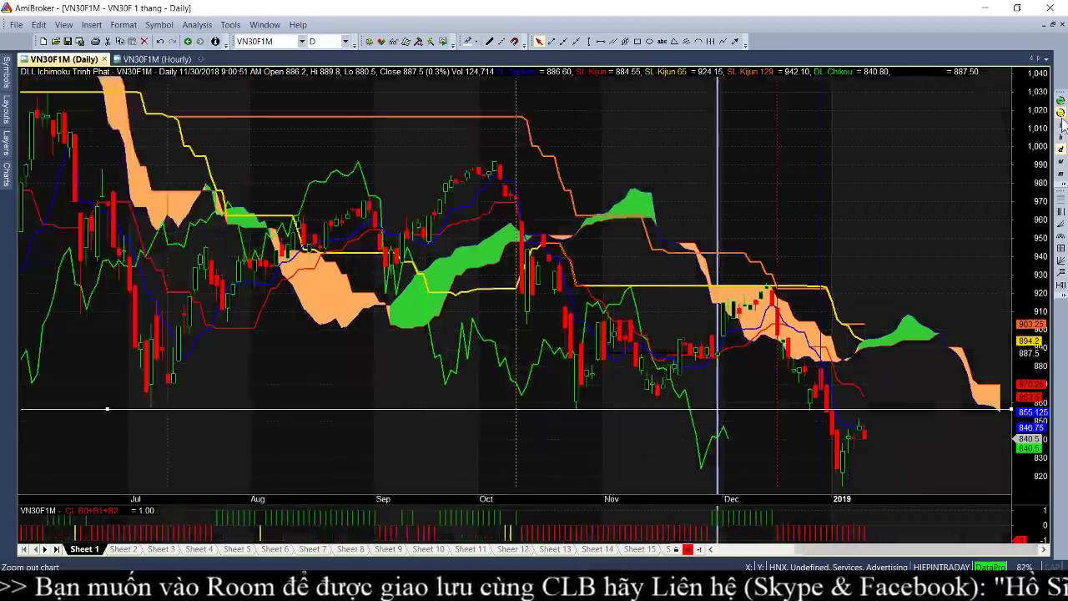
left_click(1060, 113)
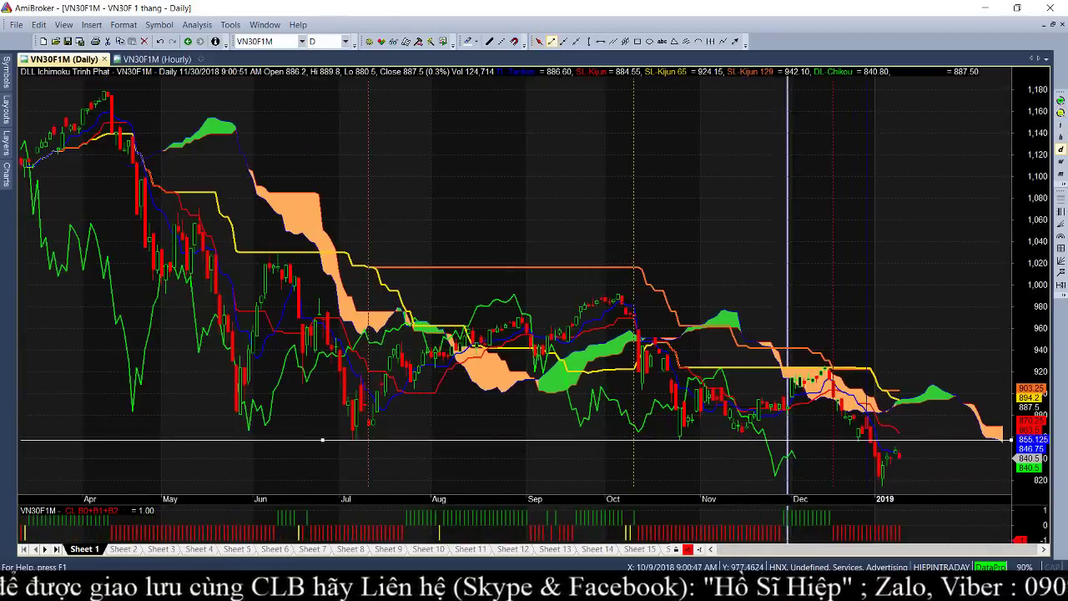
left_click(551, 41)
left_click(109, 93)
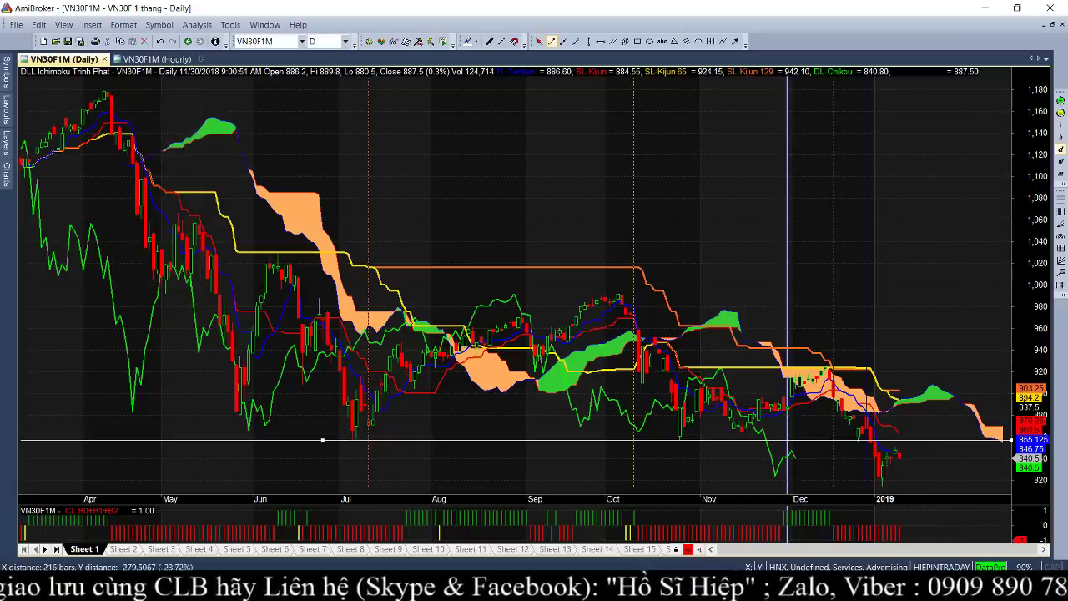
left_click_drag(1005, 397, 1006, 447)
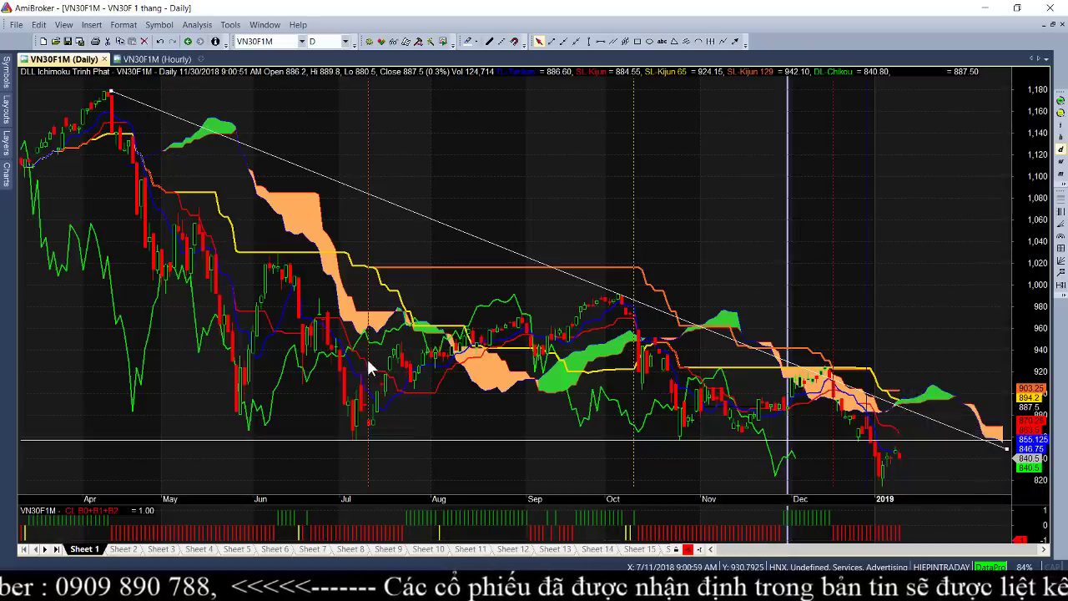
Try a rising trendline from the early January 2019 low to above the latest VN30F1M candles
mouse_move(371, 367)
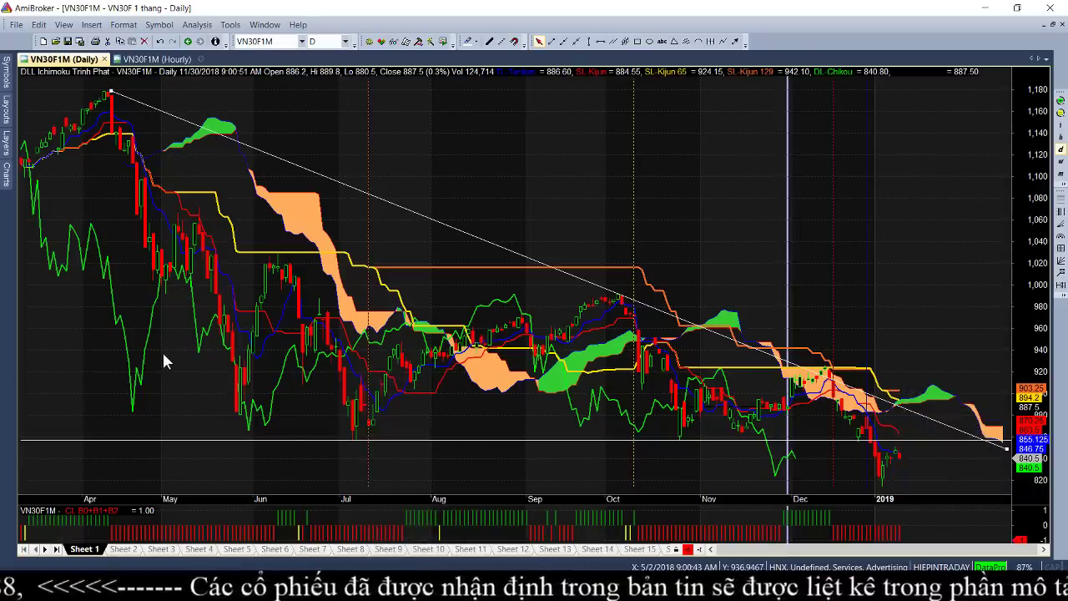
mouse_move(164, 355)
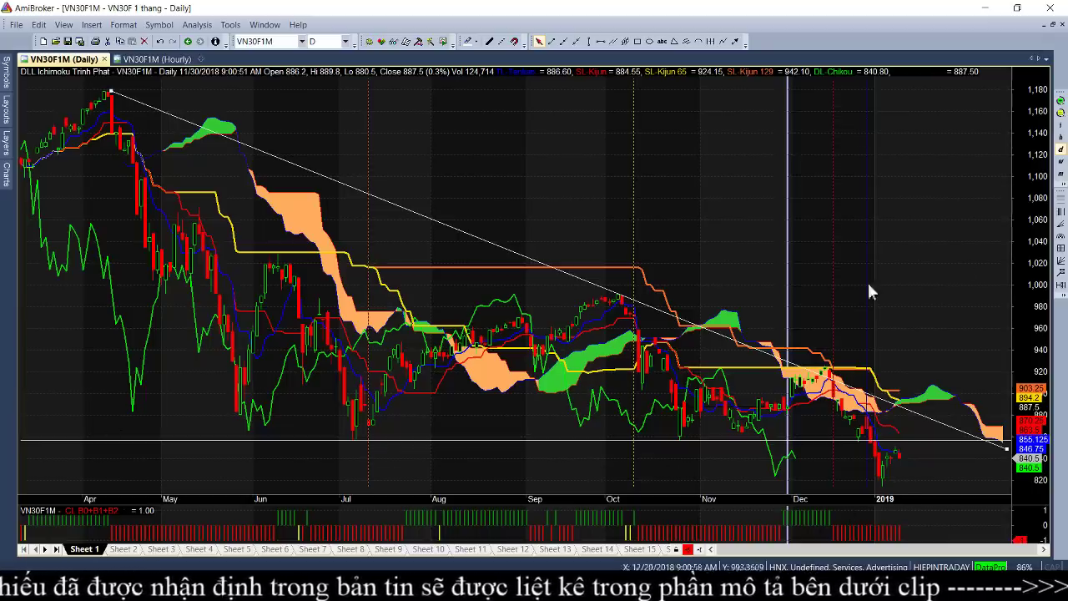
left_click(1059, 100)
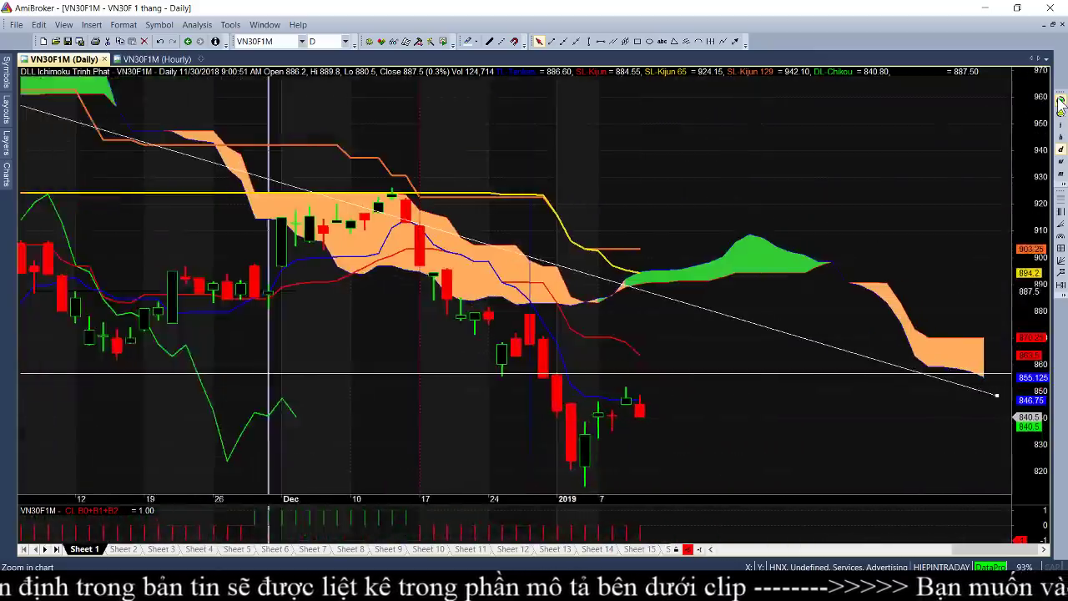
left_click(1059, 100)
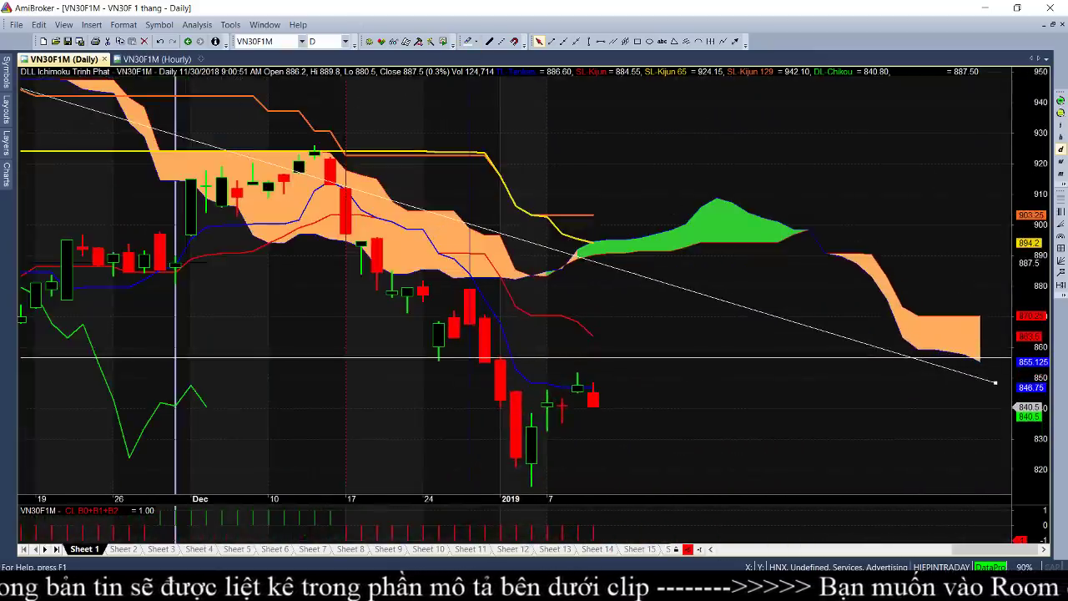
left_click(1061, 101)
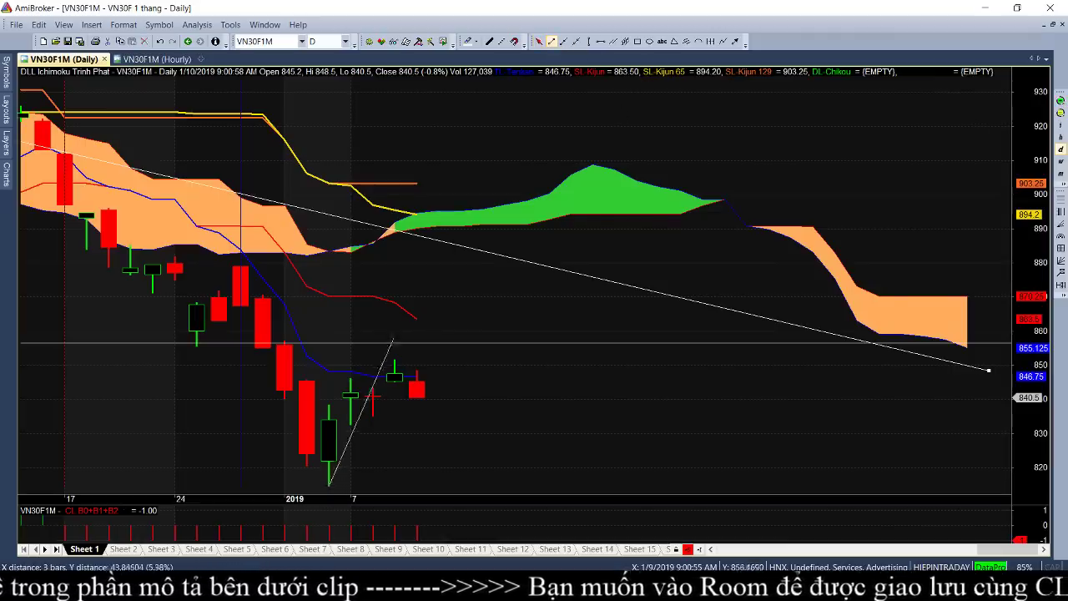
left_click(401, 294)
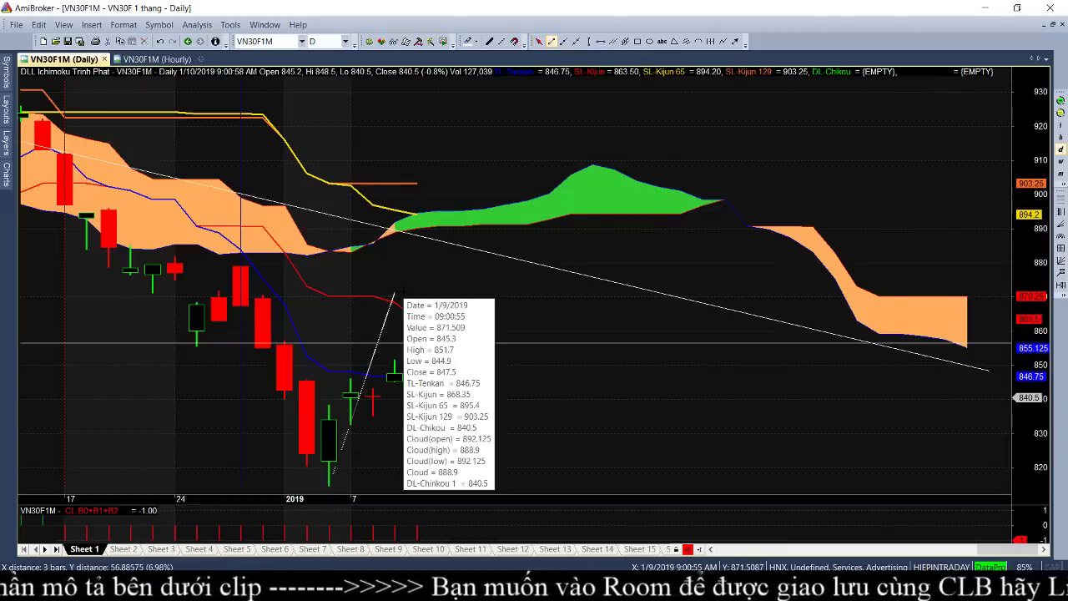
left_click_drag(401, 294, 417, 312)
right_click(417, 312)
left_click(507, 282)
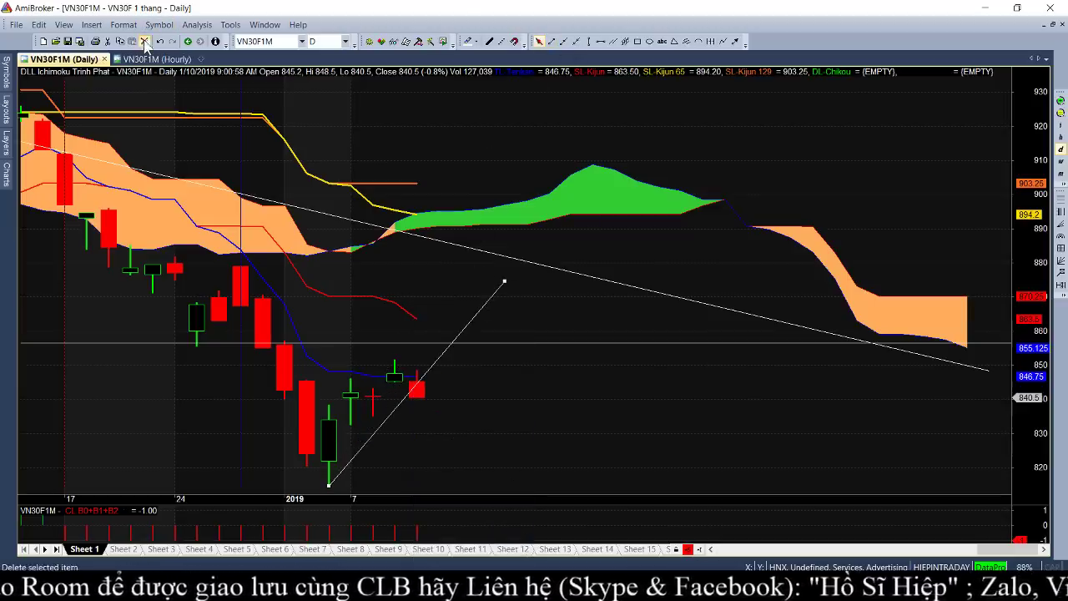
Draw a horizontal line at about 851.79 along the 1/9/2019 high and check its position in the properties
left_click(405, 359)
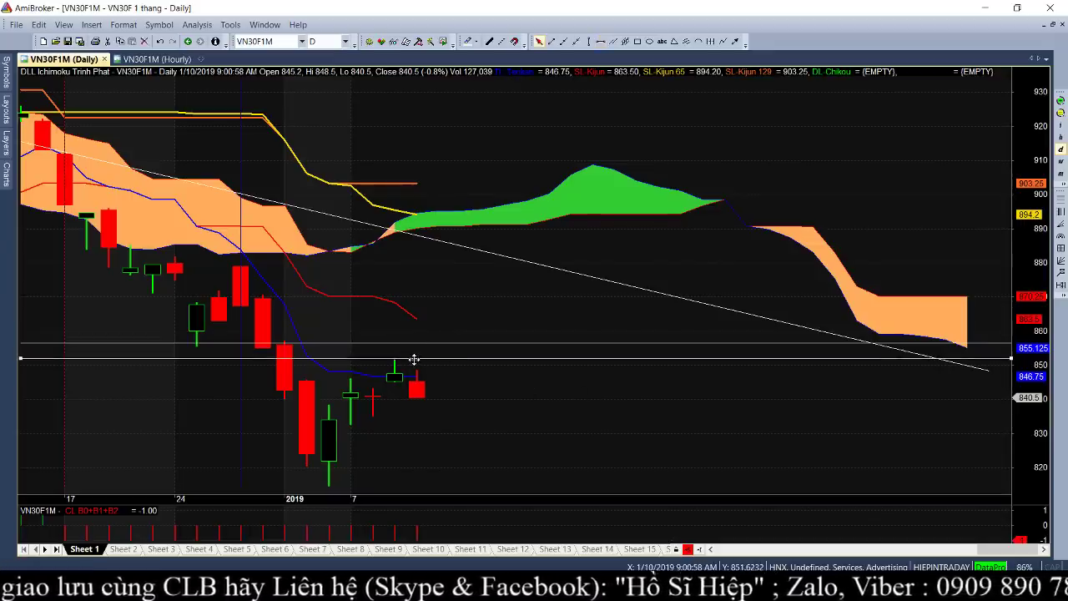
double_click(414, 359)
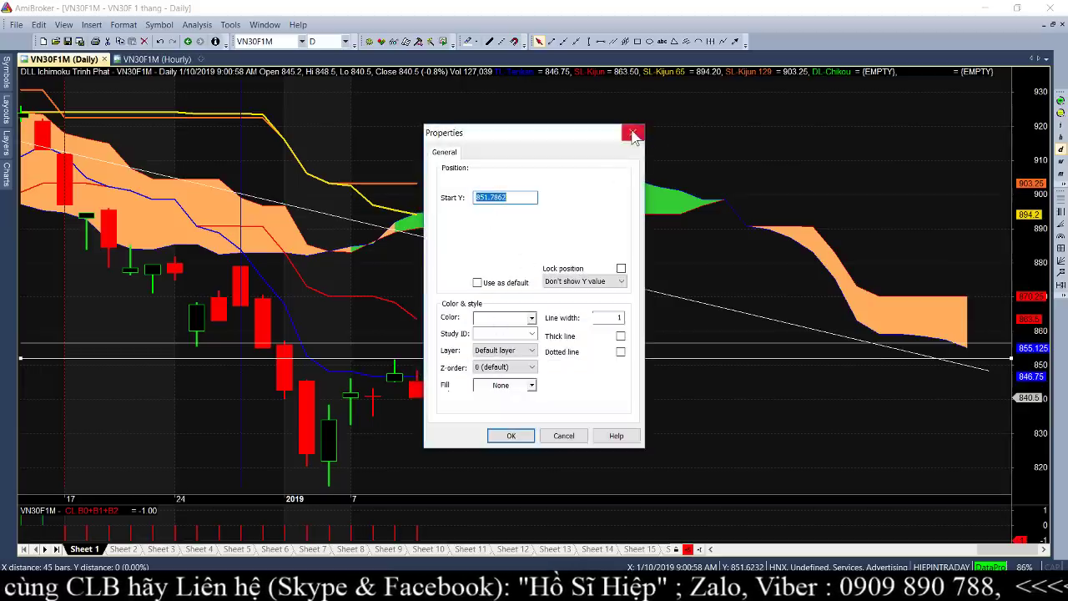
left_click(633, 134)
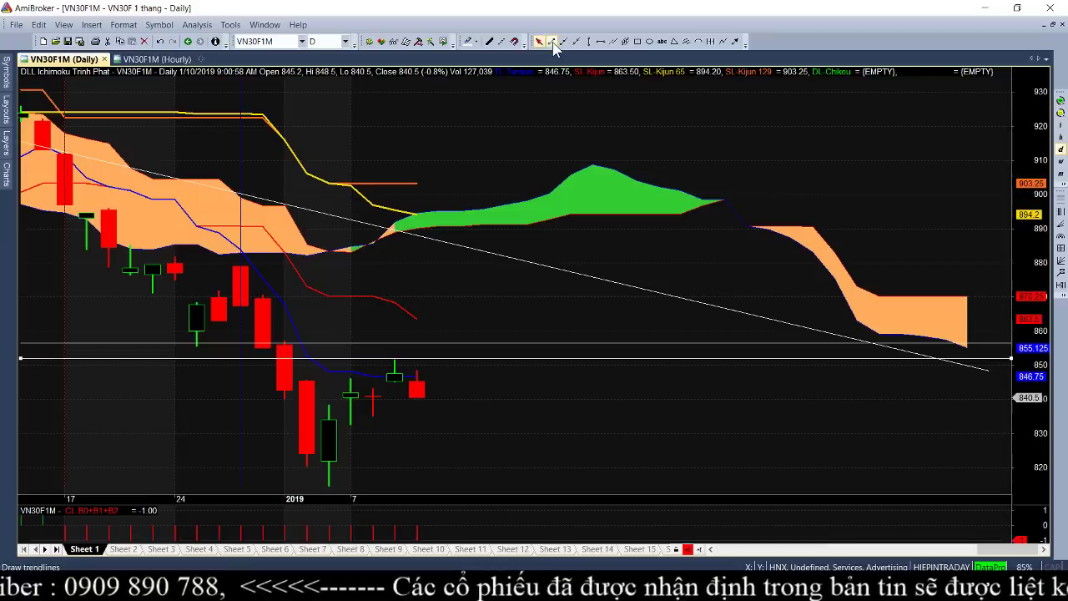
Draw a steep falling trendline from the 1/9/2019 high and place a vertical line at 1/11/2019
mouse_move(394, 360)
left_mouse_down()
mouse_move(500, 448)
mouse_move(634, 488)
mouse_move(626, 484)
left_mouse_up()
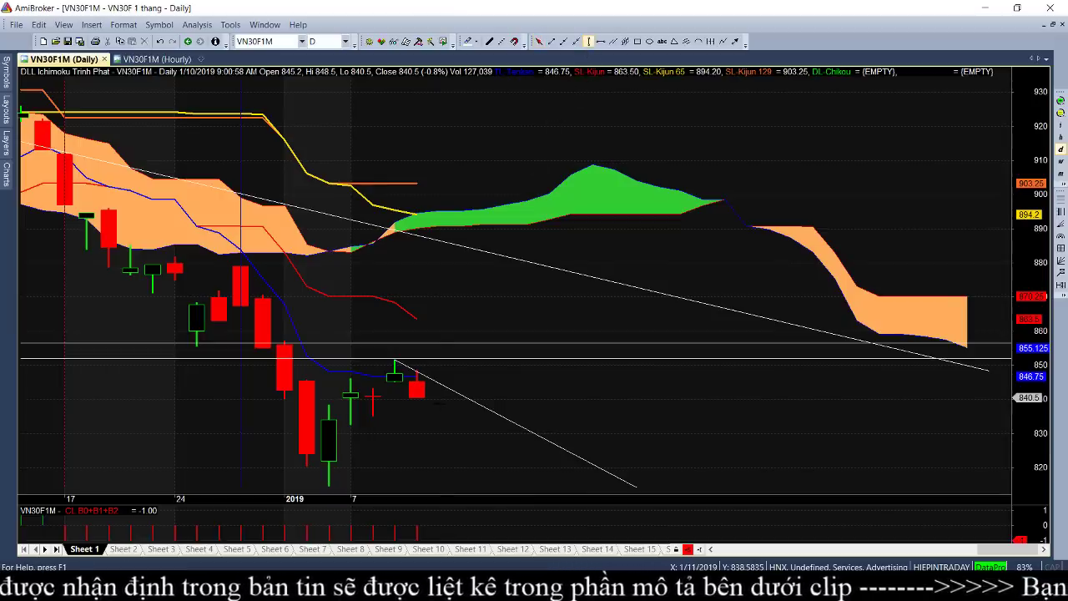
left_click(437, 403)
left_click(422, 451)
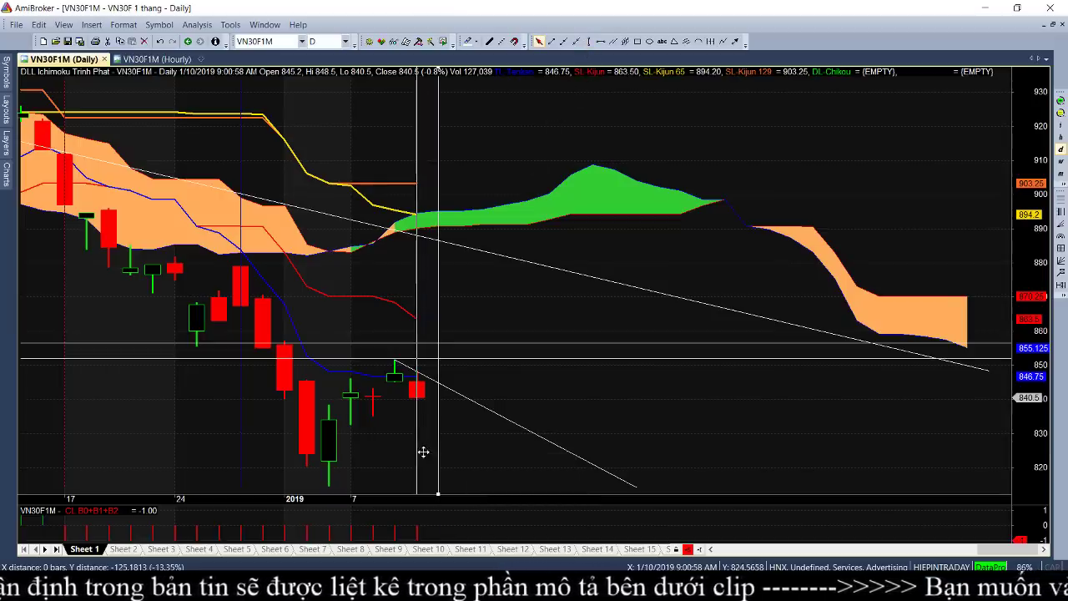
left_click(423, 452)
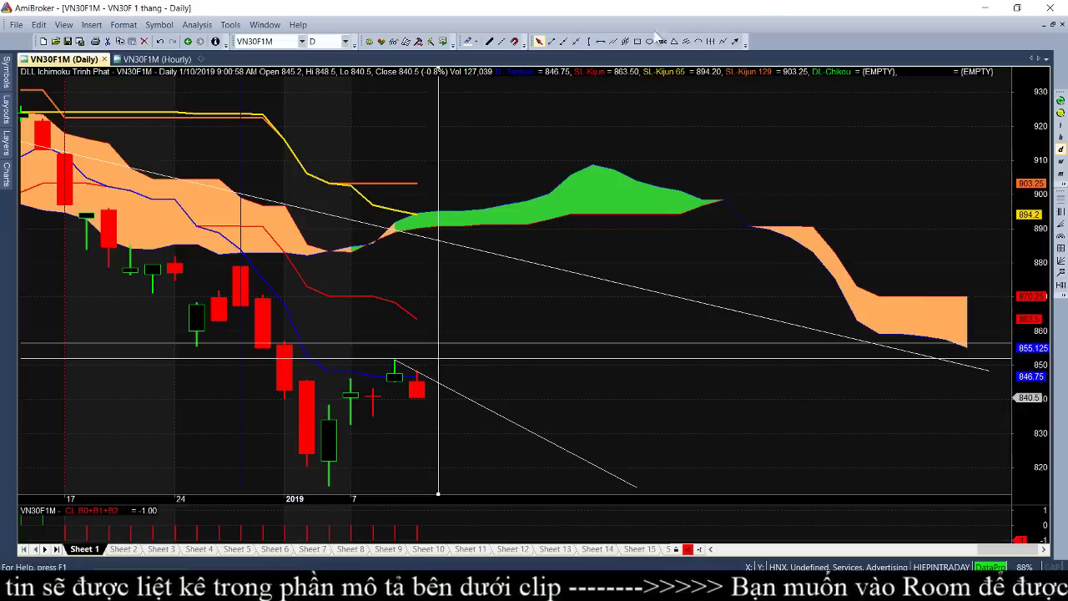
Draw a horizontal line at about 844.29 where the steep falling trendline meets the 1/11/2019 vertical line, and check its position in the properties
left_click(600, 41)
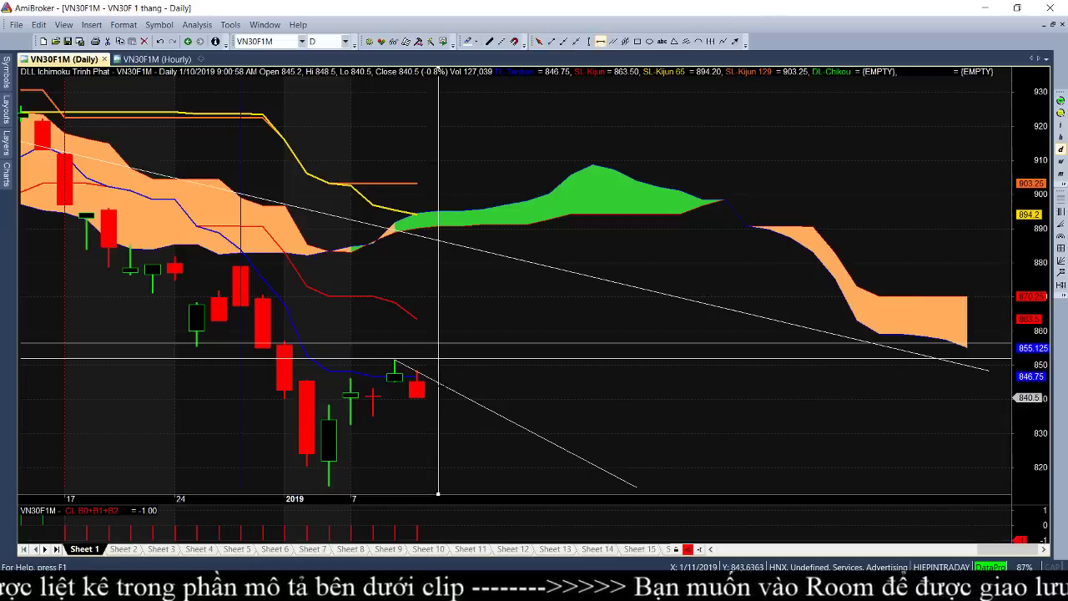
left_click(444, 385)
double_click(444, 385)
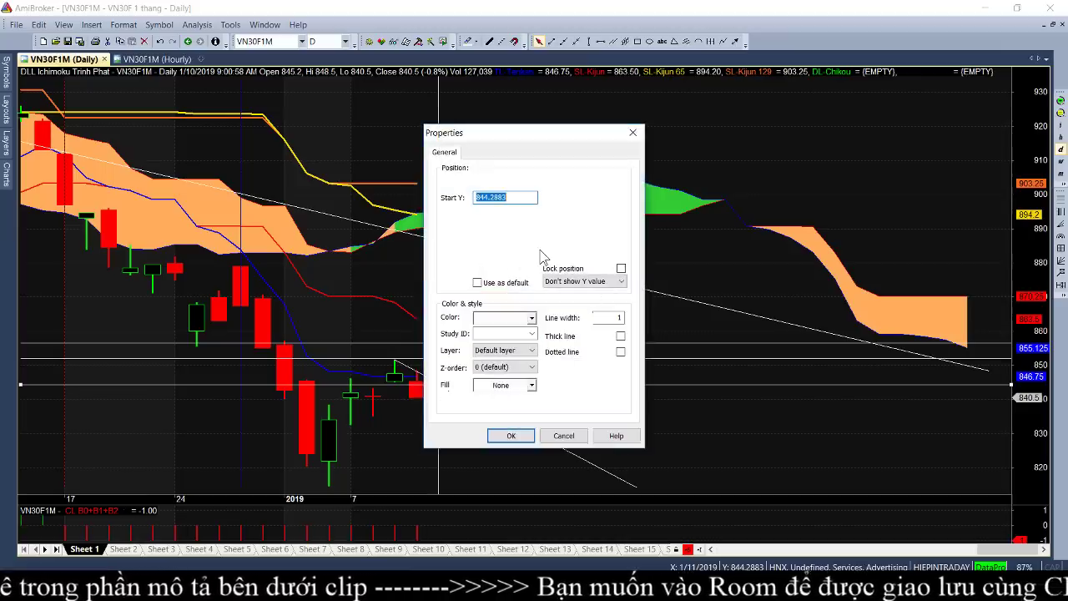
left_click(633, 133)
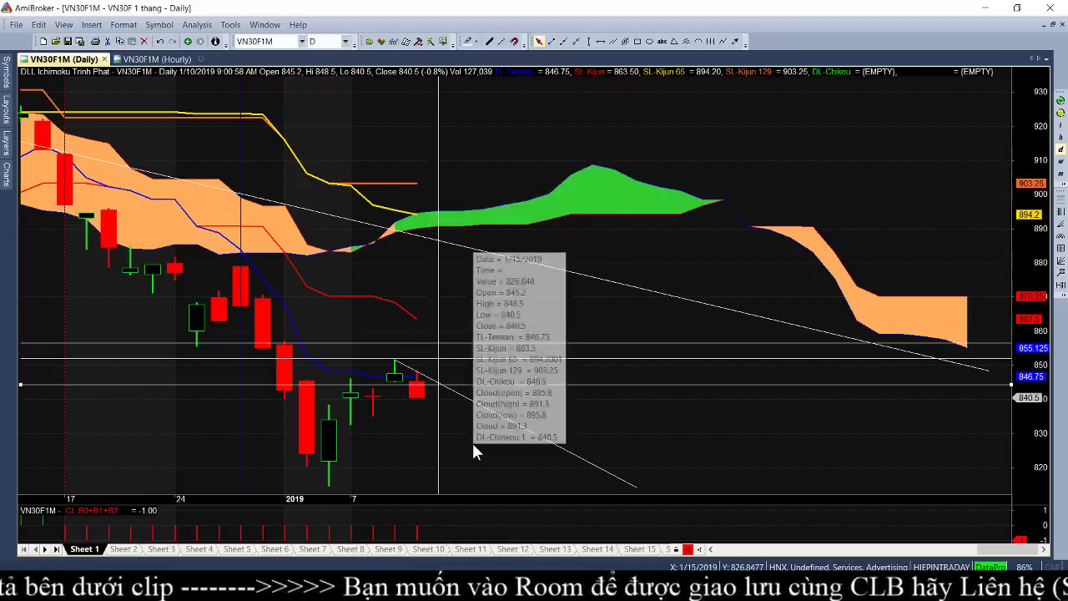
mouse_move(471, 441)
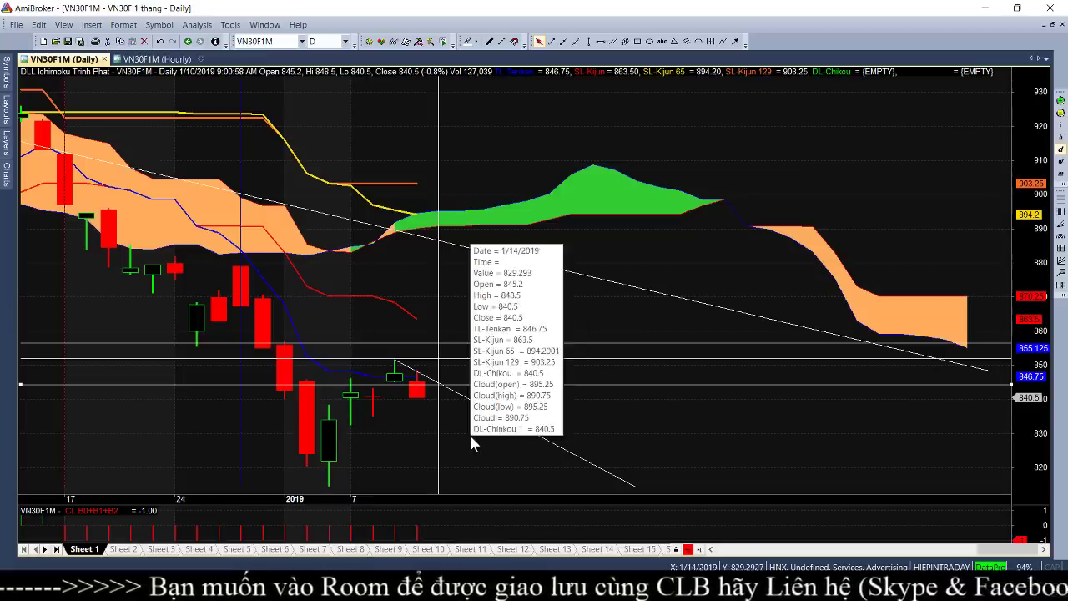
mouse_move(472, 422)
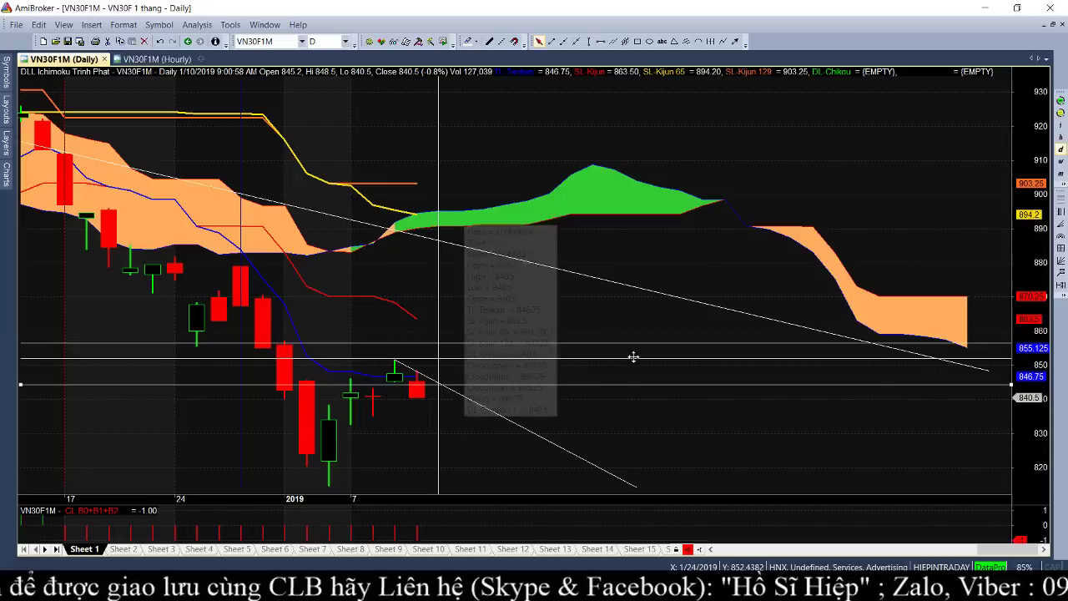
Draw a rising trendline from the 1/4/2019 low to about 905 at 1/24/2019, and delete the uppermost horizontal line near 856
left_click(550, 41)
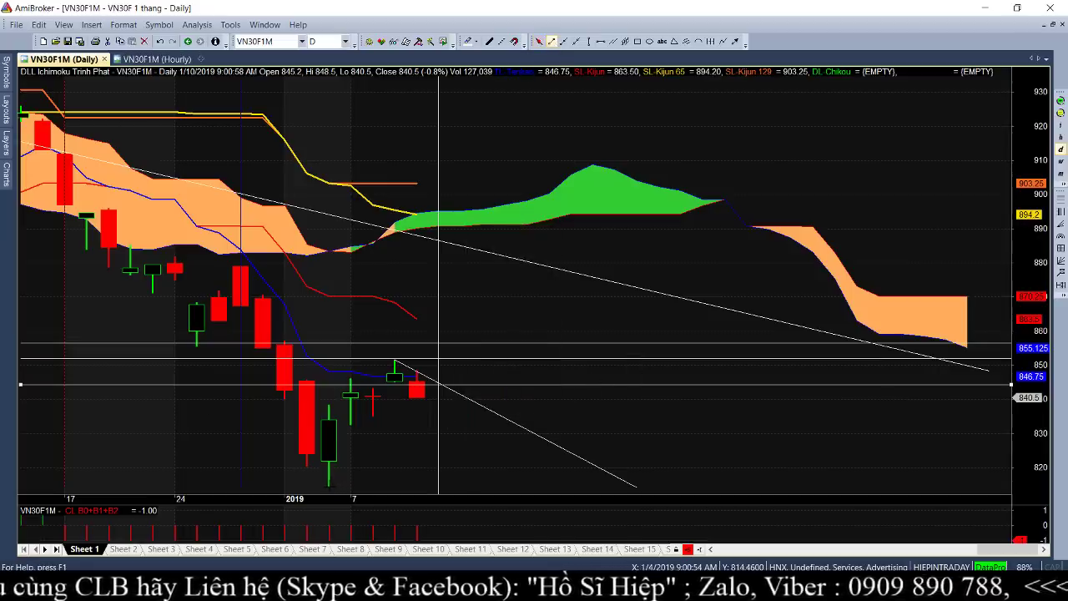
left_click_drag(330, 486, 635, 175)
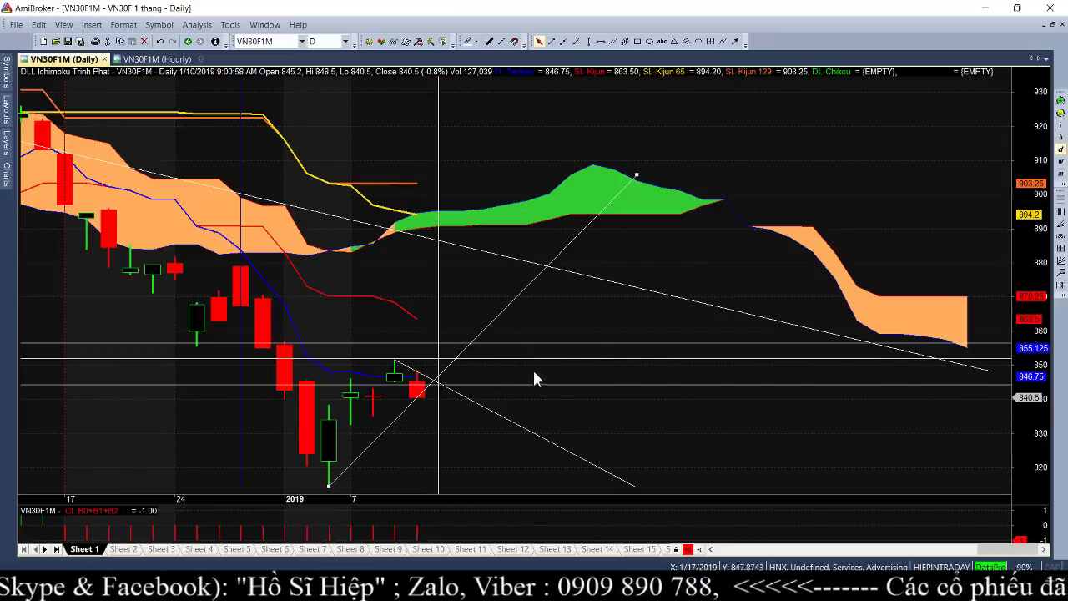
left_click(271, 164)
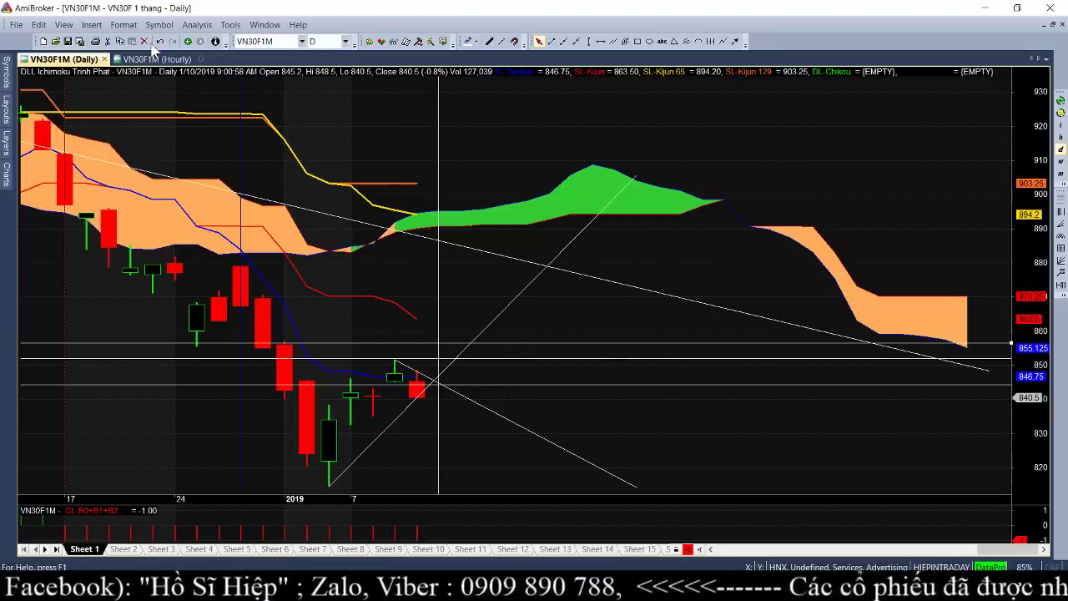
key("Delete")
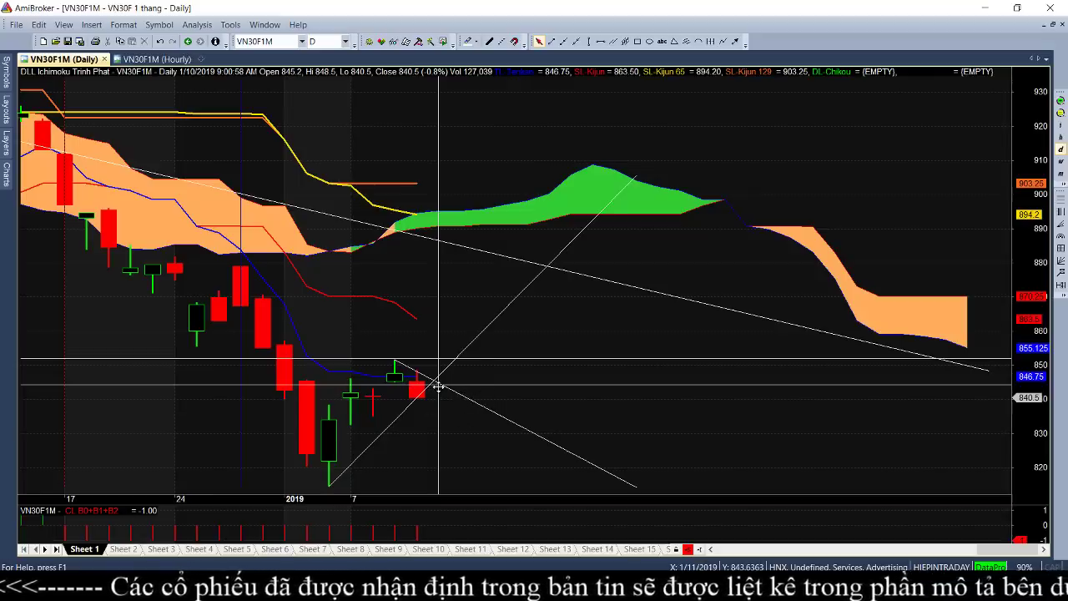
Raise the lower horizontal line to about 845.10 at the trendline crossing and check its position in the properties
mouse_move(439, 385)
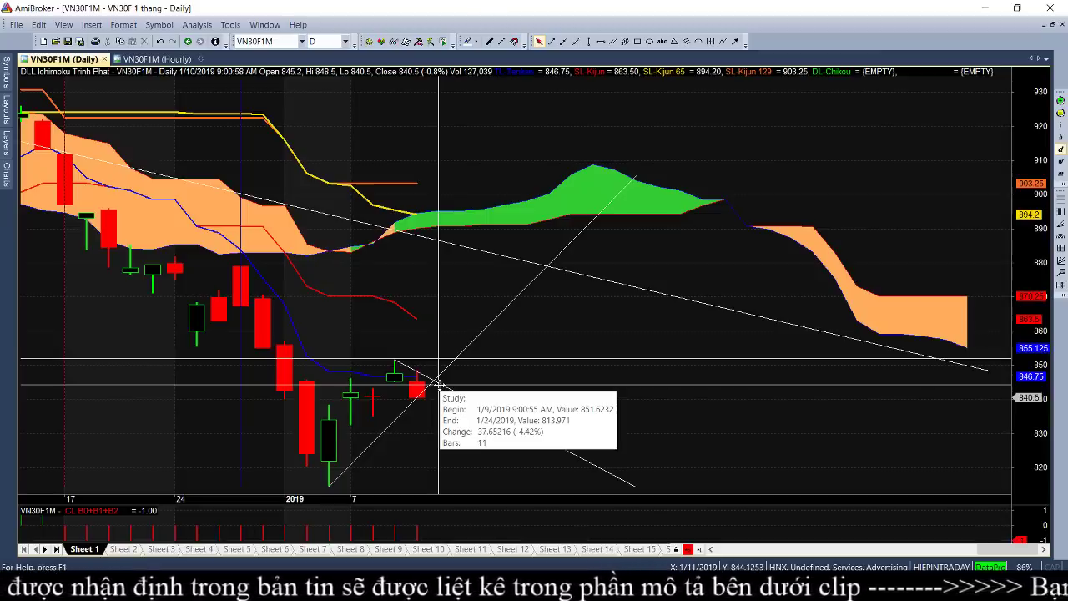
double_click(438, 384)
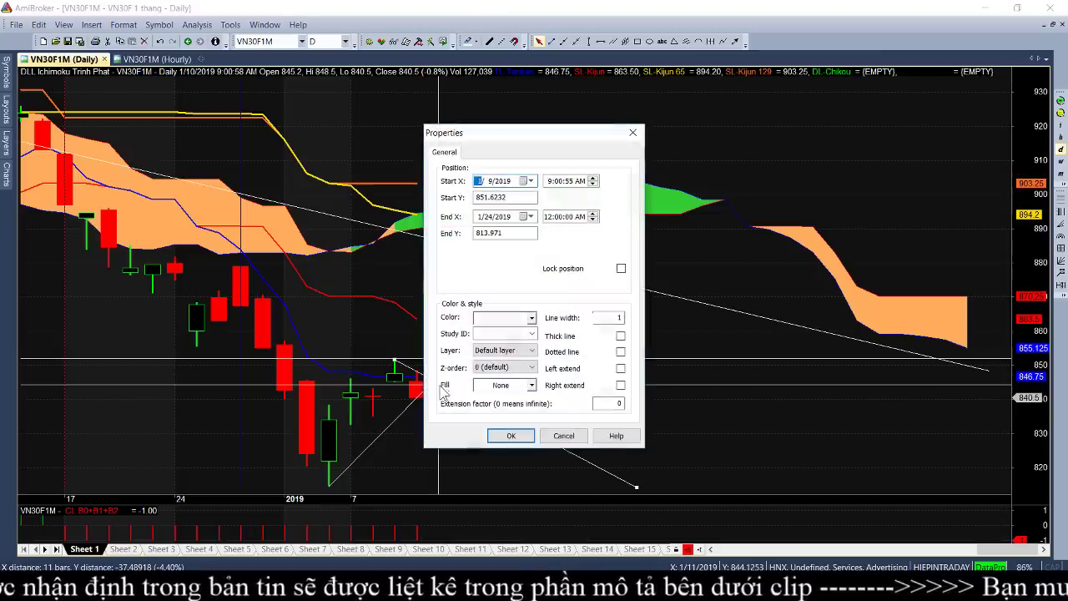
left_click(564, 435)
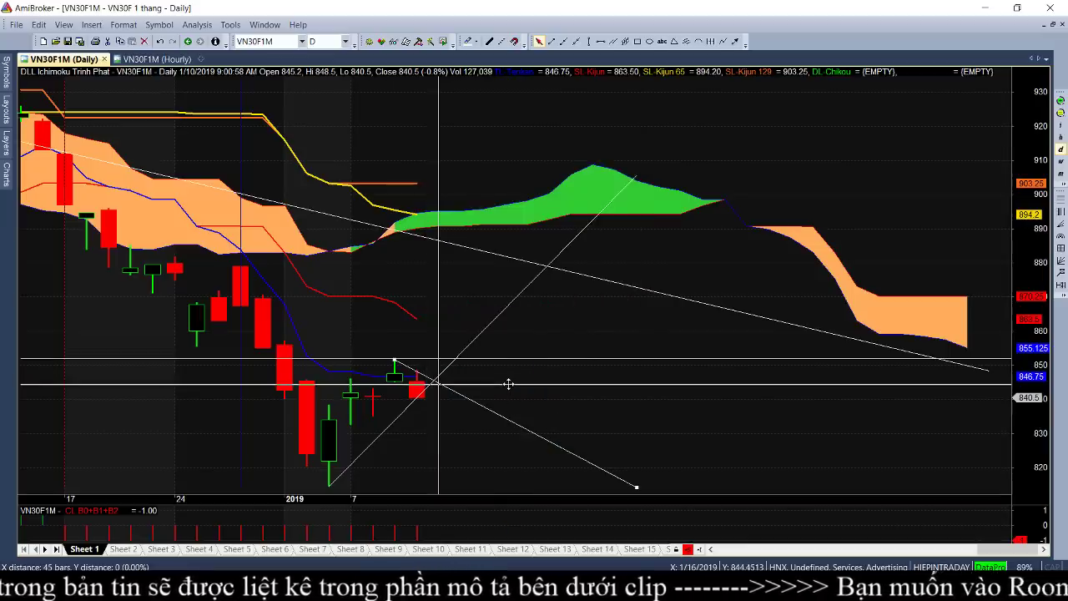
double_click(510, 382)
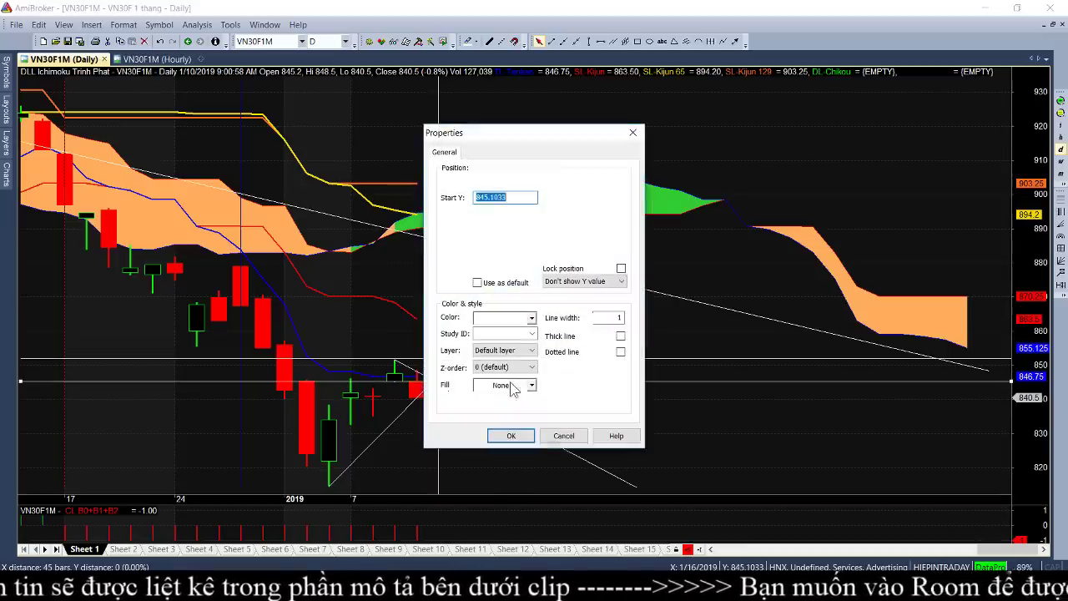
left_click(564, 436)
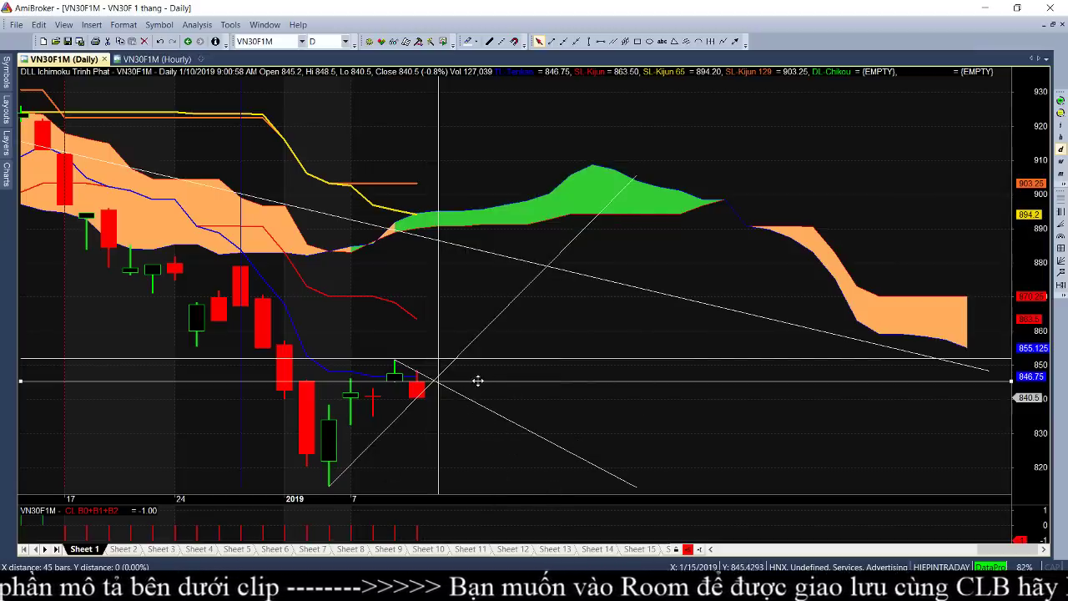
double_click(478, 381)
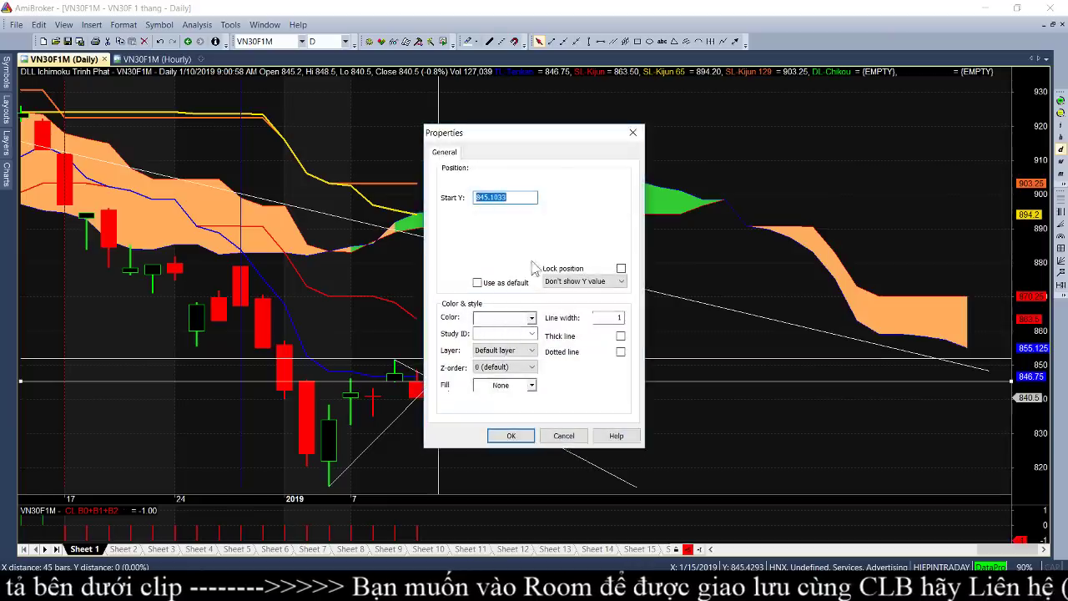
left_click(515, 438)
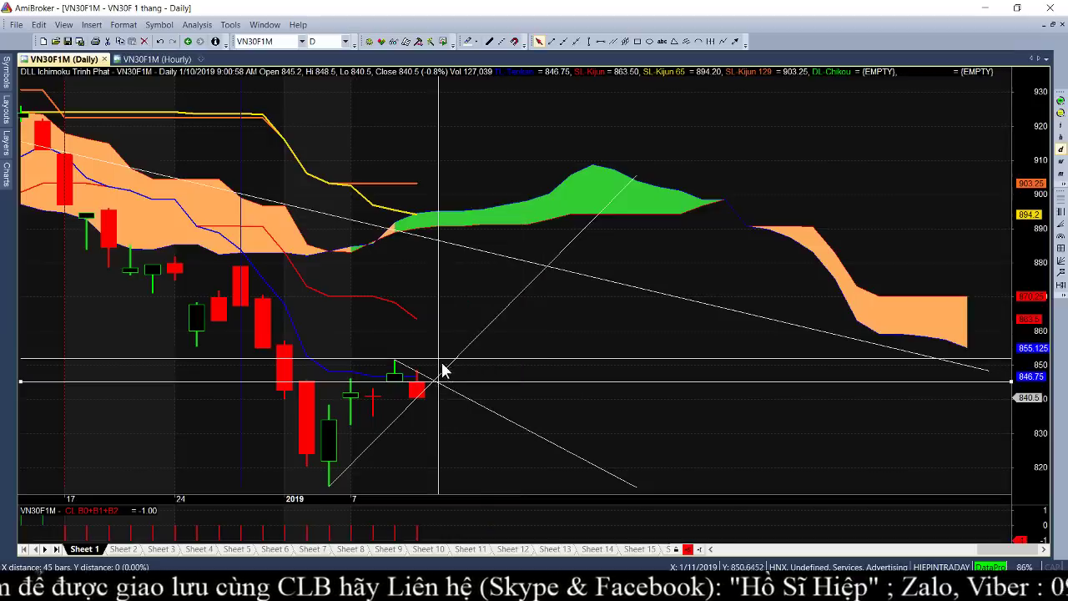
mouse_move(442, 372)
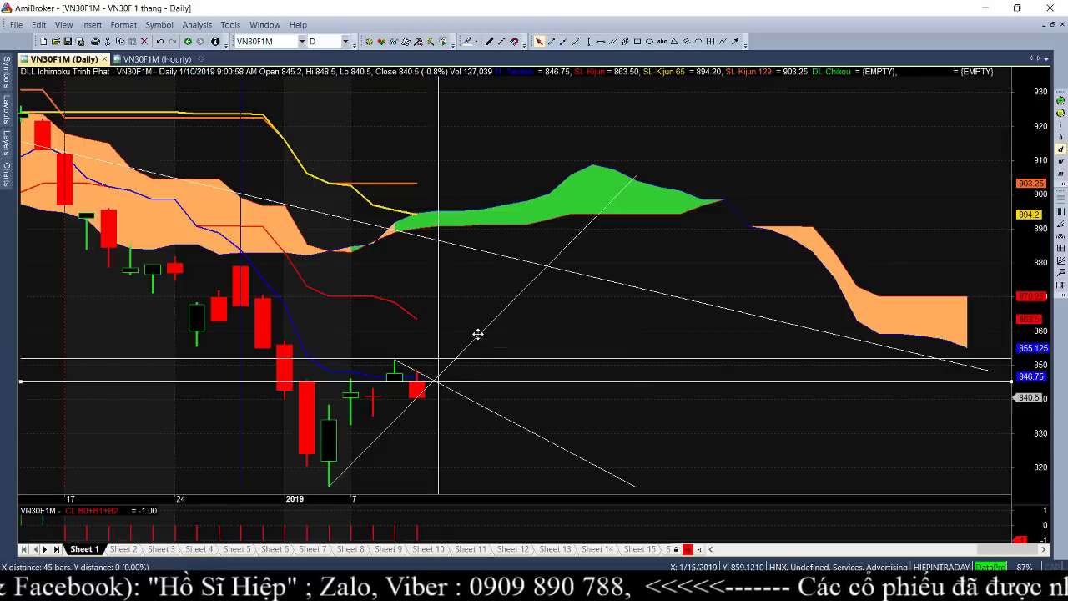
mouse_move(479, 333)
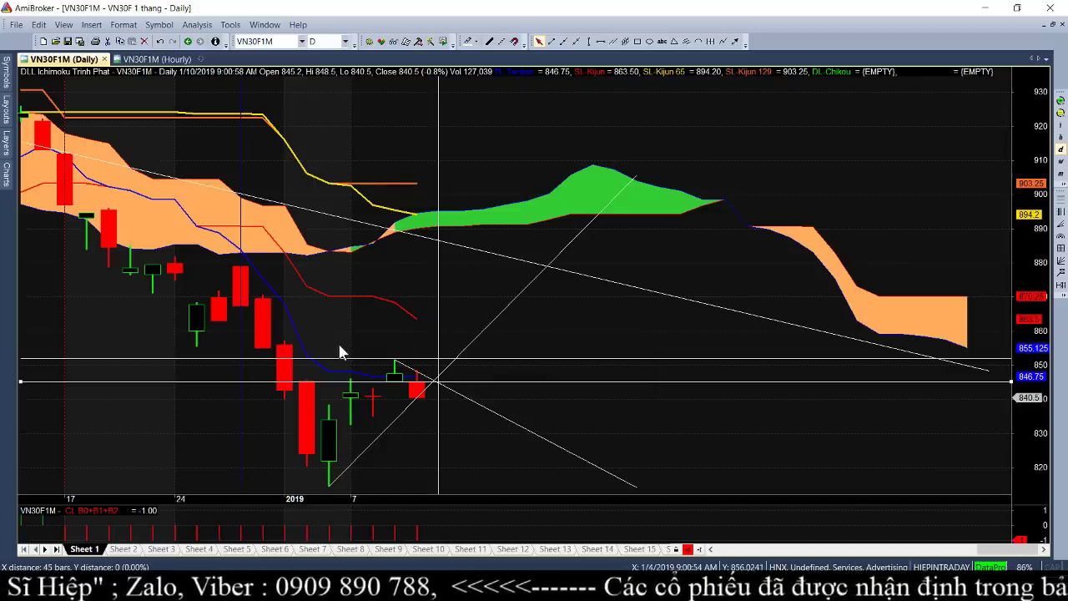
mouse_move(359, 360)
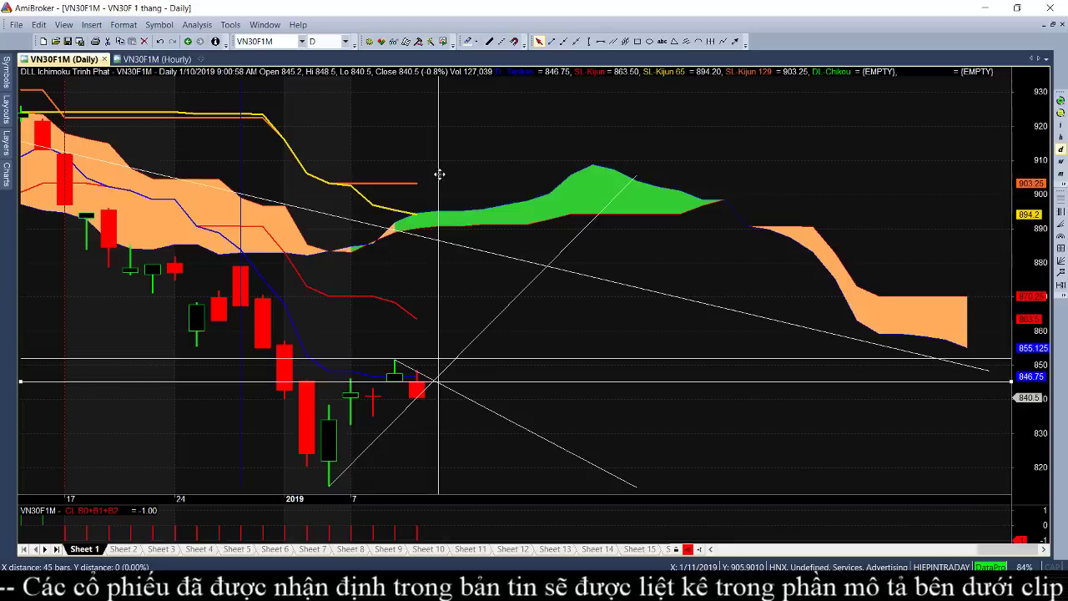
mouse_move(439, 174)
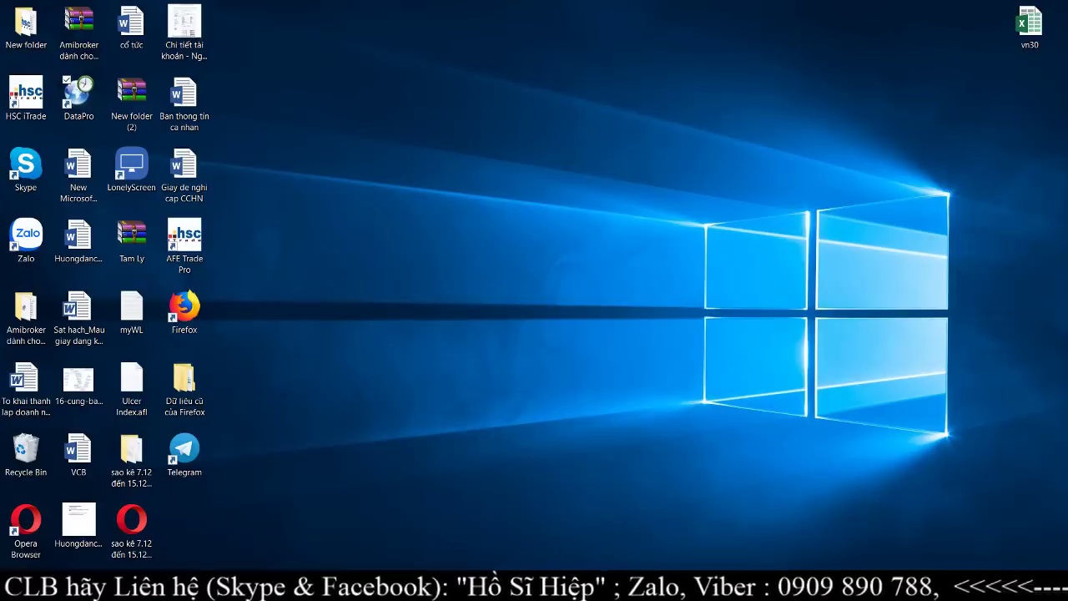
Switch to LonelyScreen AirPlay Receiver, maximize its window and postpone the subscription offer
left_click(136, 164)
double_click(136, 164)
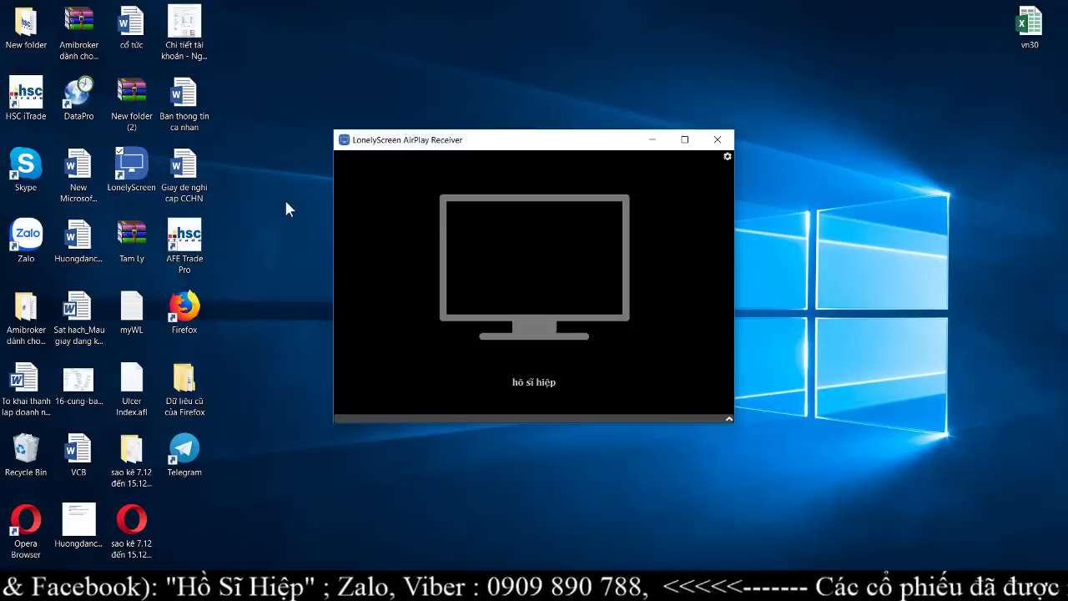
left_click(684, 139)
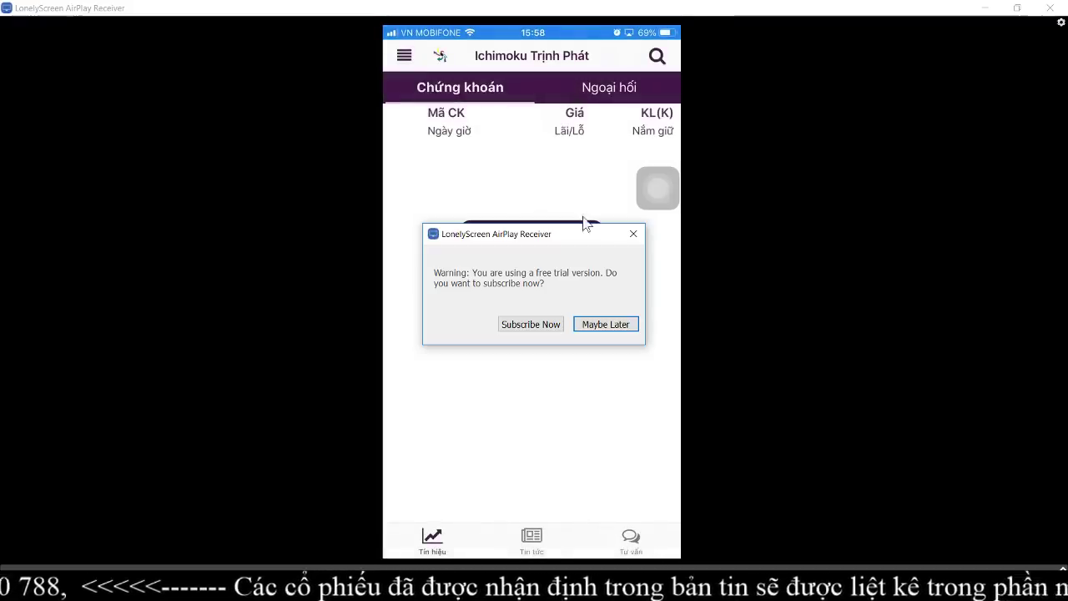
left_click(619, 326)
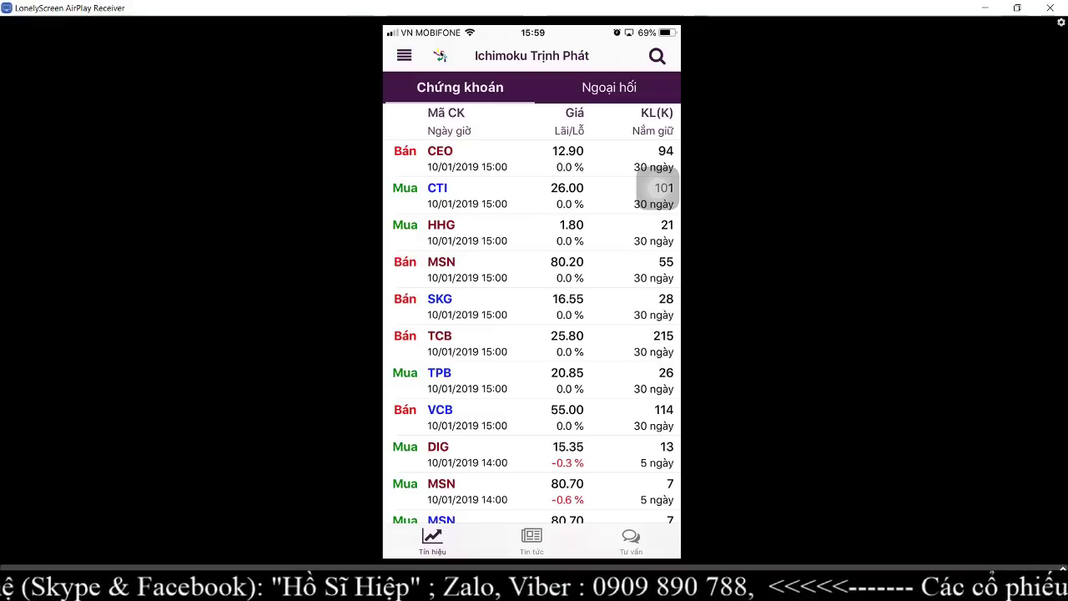
Examine the latest buy and sell signals in the Chứng khoán list of the mirrored Ichimoku Trịnh Phát app
scroll(532, 333, "down", 3)
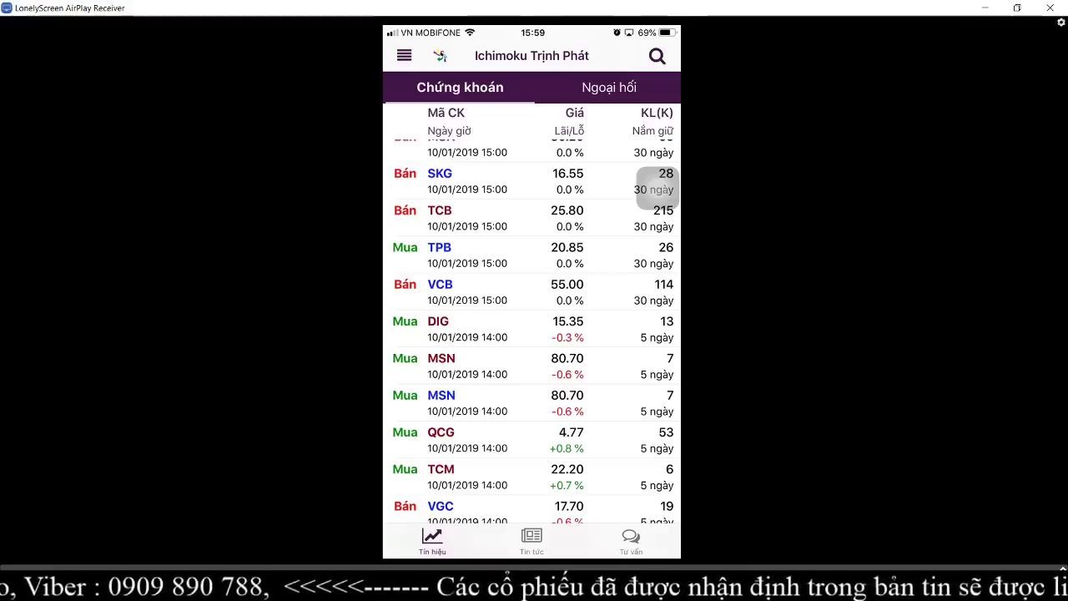
scroll(656, 184, "up", 2)
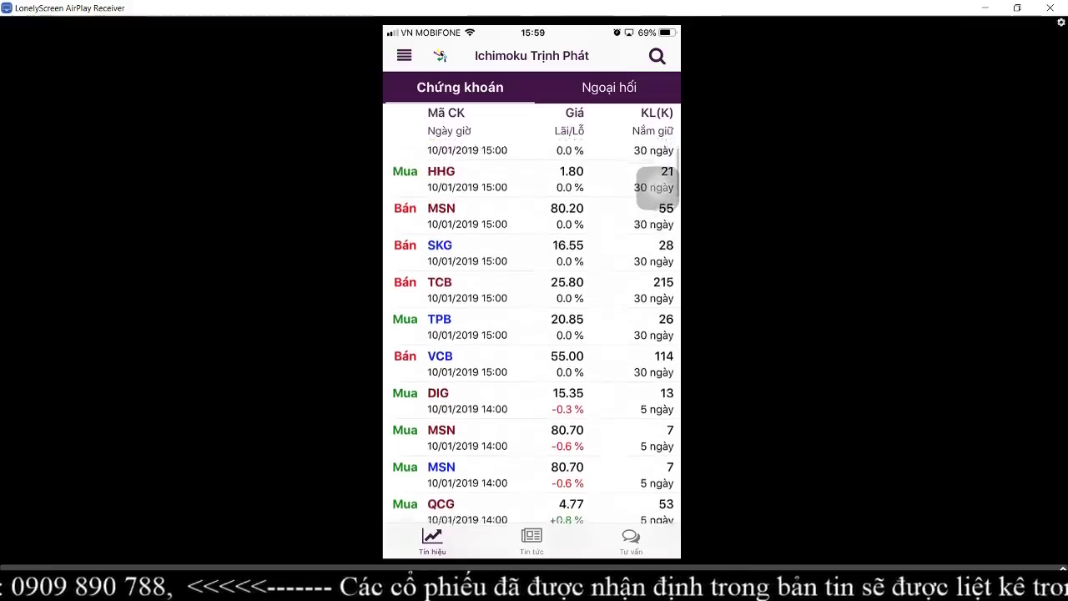
scroll(656, 184, "down", 3)
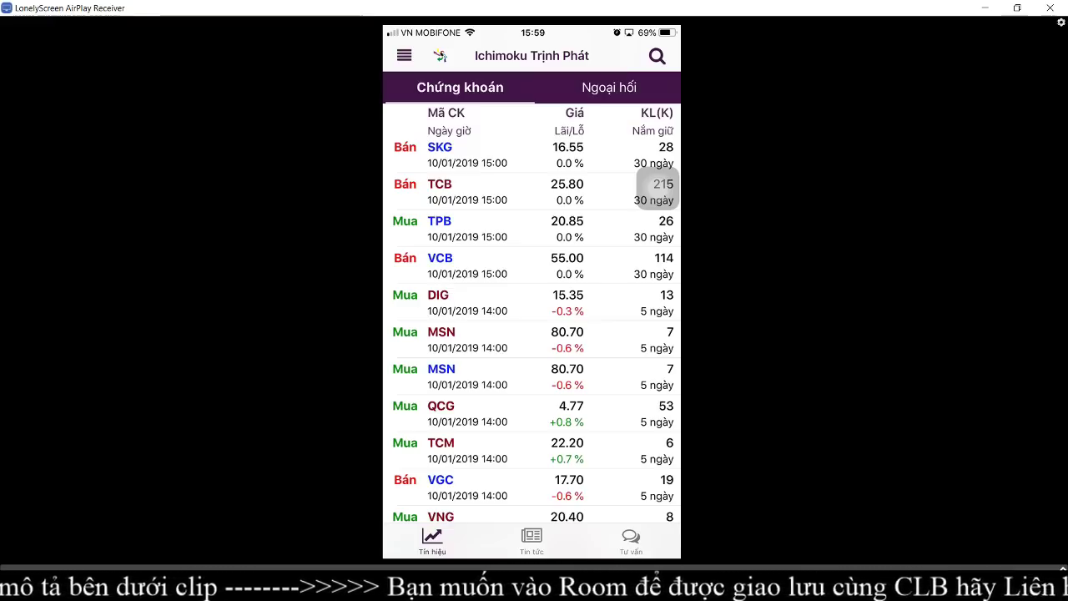
scroll(534, 329, "down", 5)
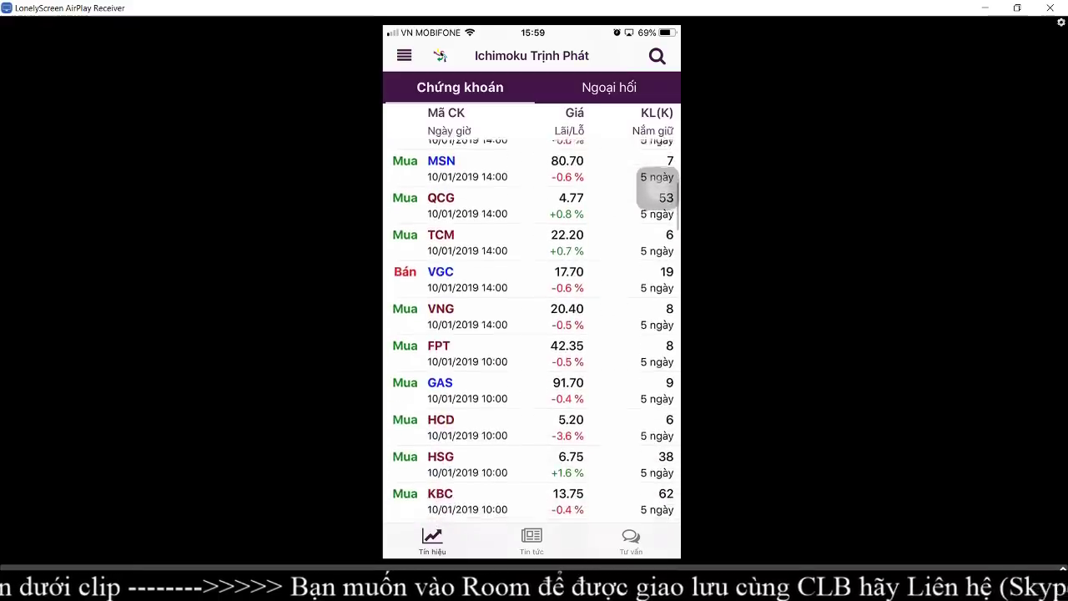